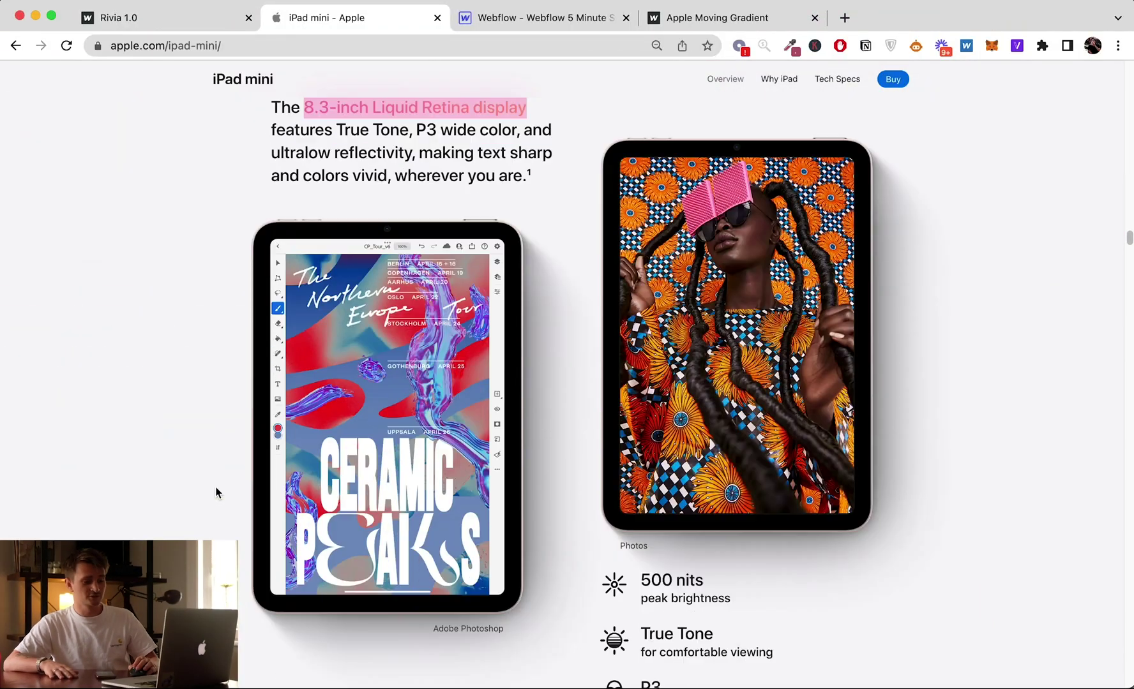
pyautogui.scroll(-5, 216, 492)
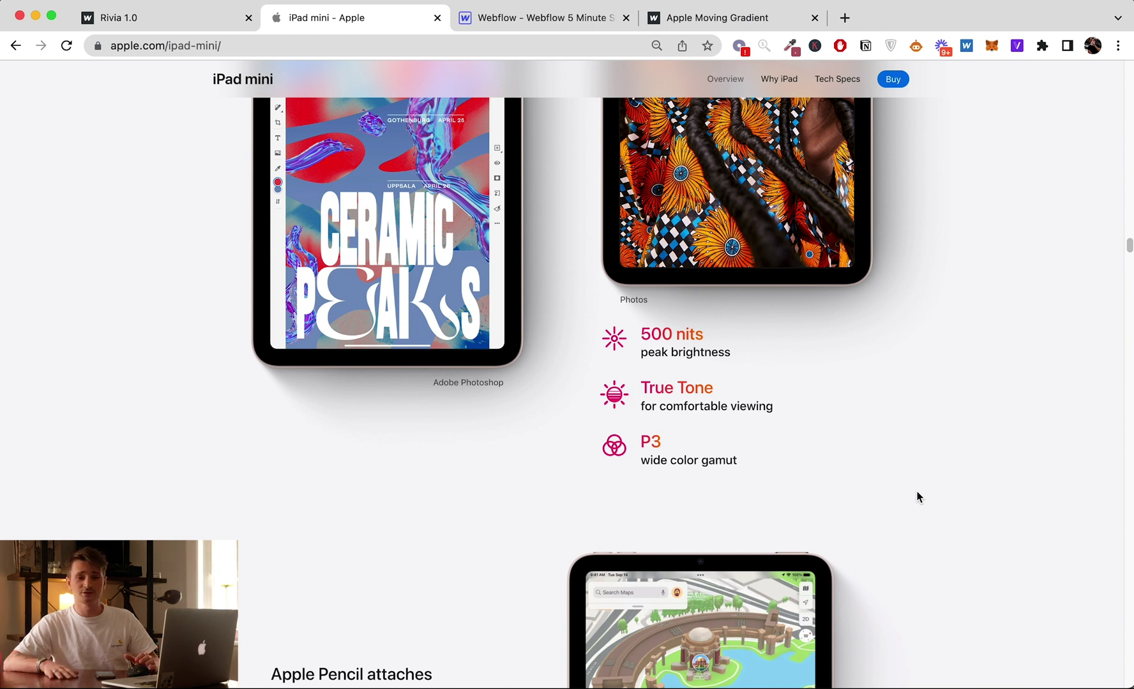
# - Reload and scroll the Rivia 1.0 site, then go back to the 5 Minute Snippets Webflow project
pyautogui.click(153, 26)
pyautogui.scroll(5, 108, 113)
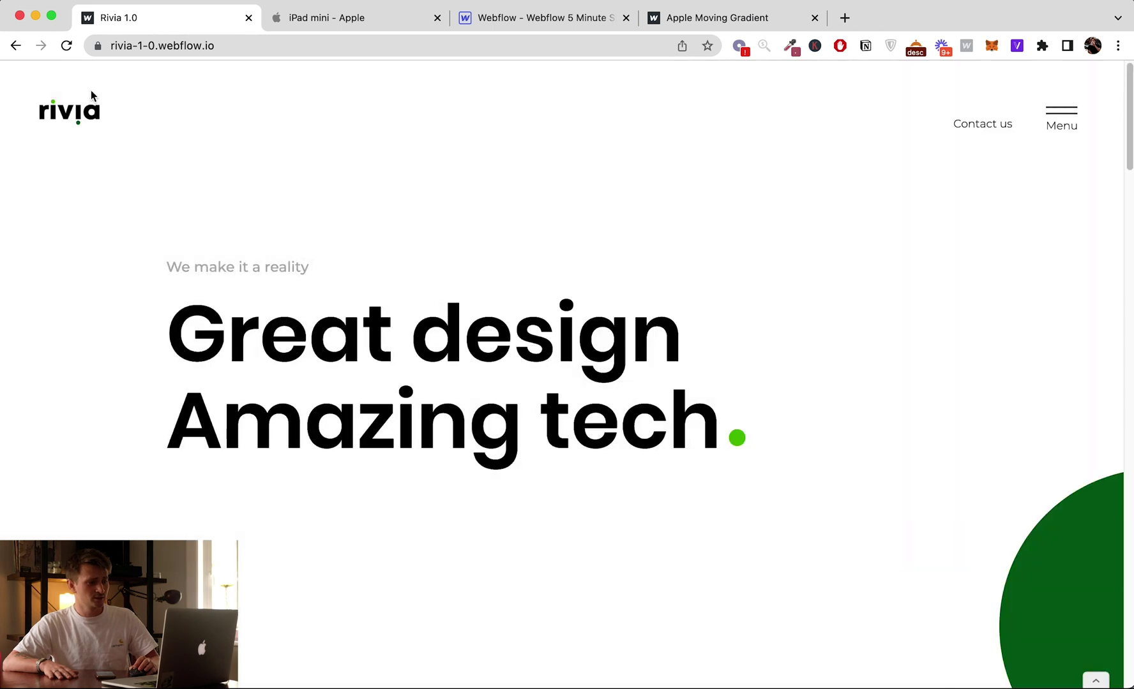
pyautogui.click(67, 46)
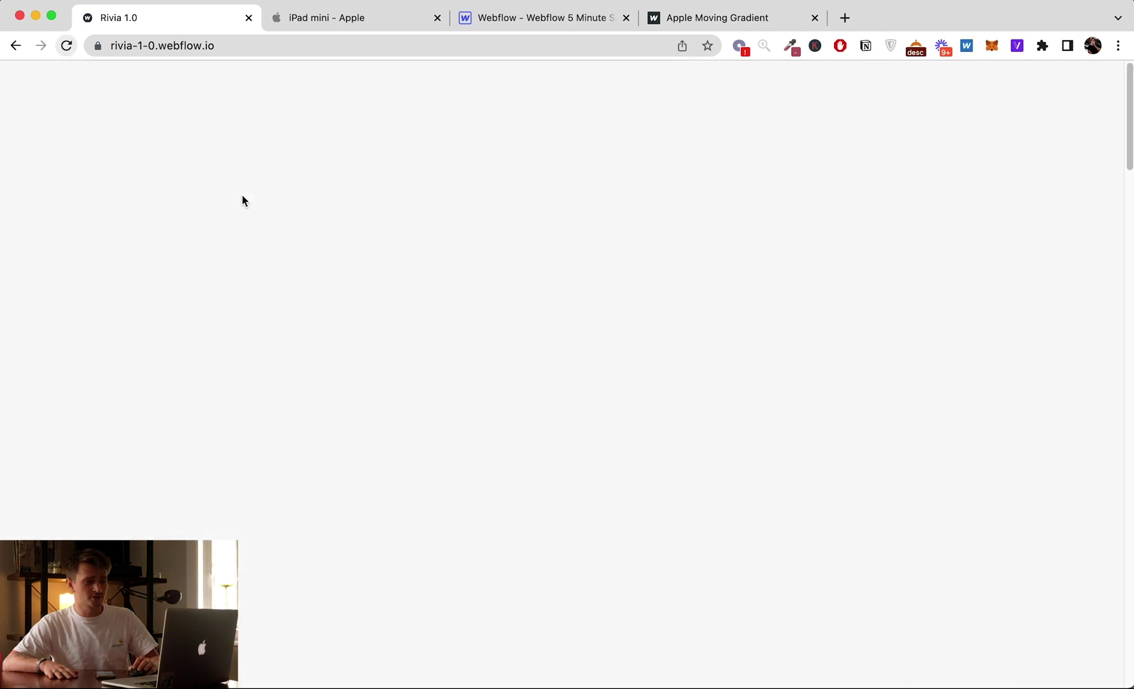
pyautogui.scroll(-5, 218, 309)
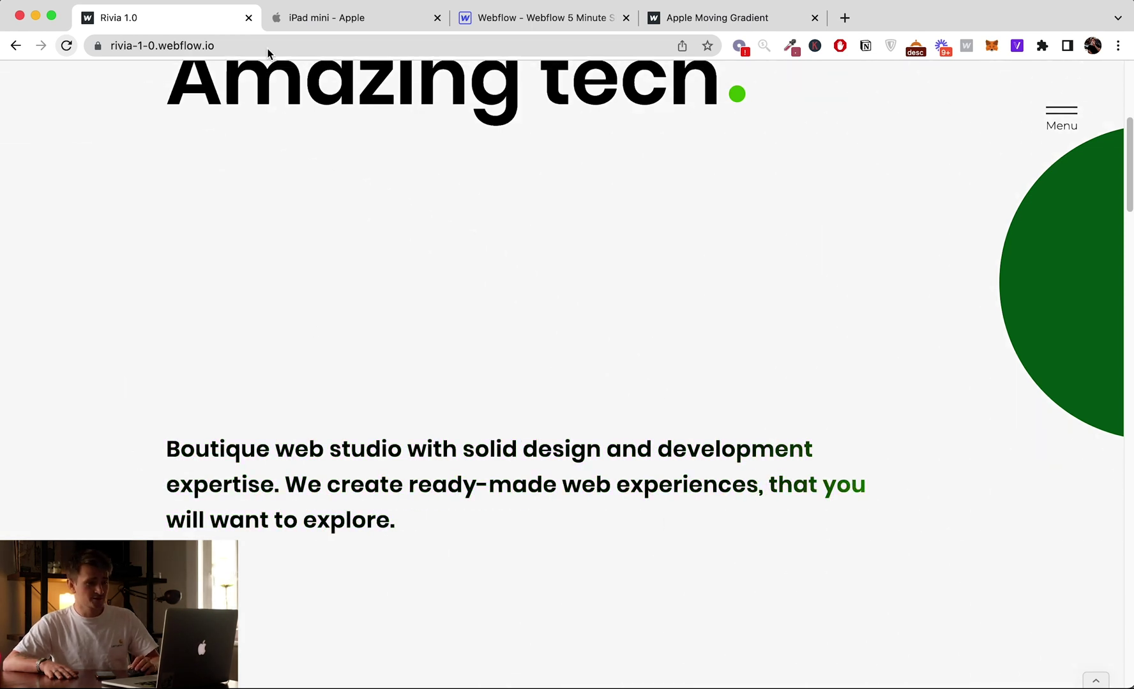
pyautogui.click(529, 25)
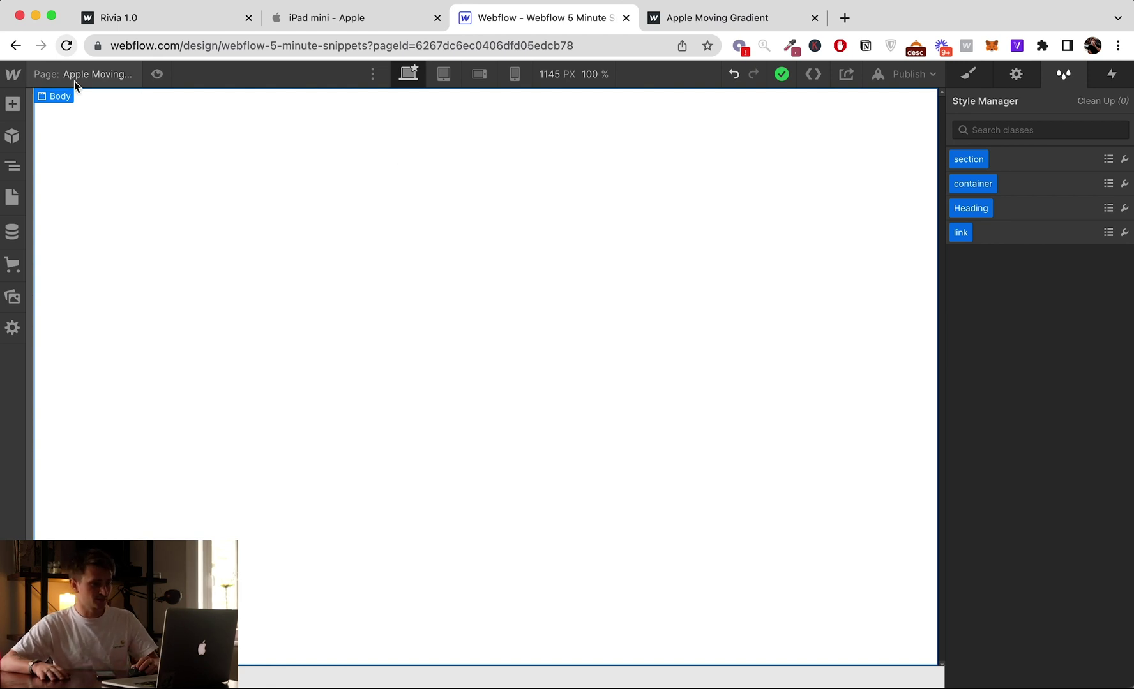
# - Add a Section to the page and give it the new class section-gradient
pyautogui.click(12, 105)
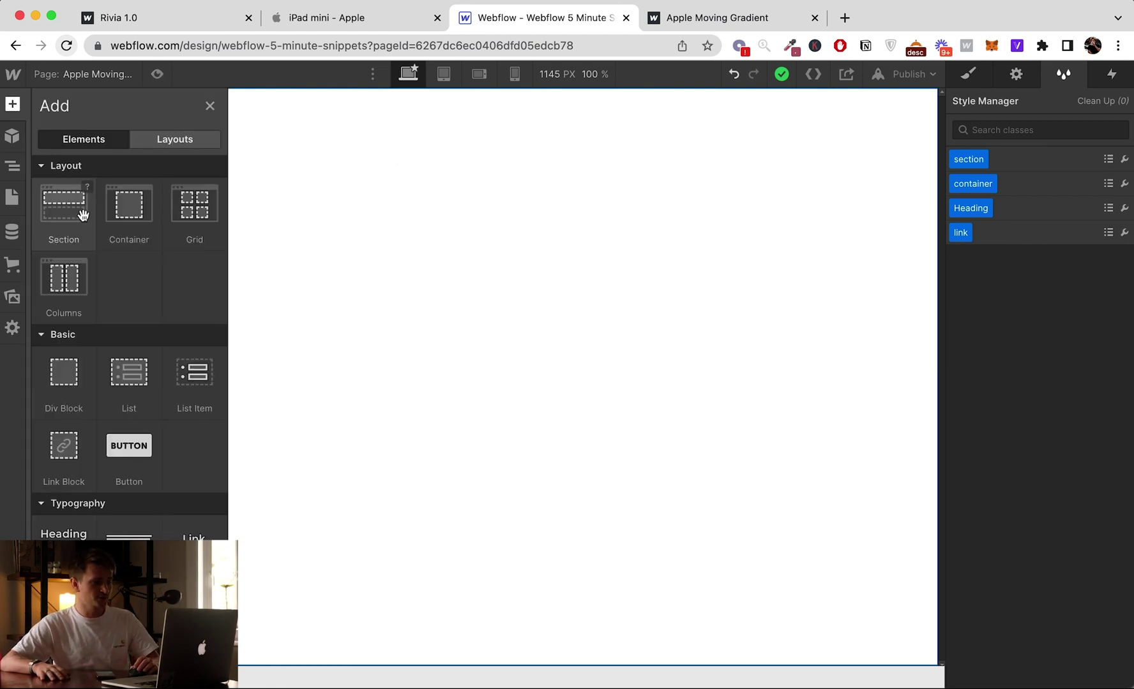
pyautogui.click(56, 230)
pyautogui.click(970, 75)
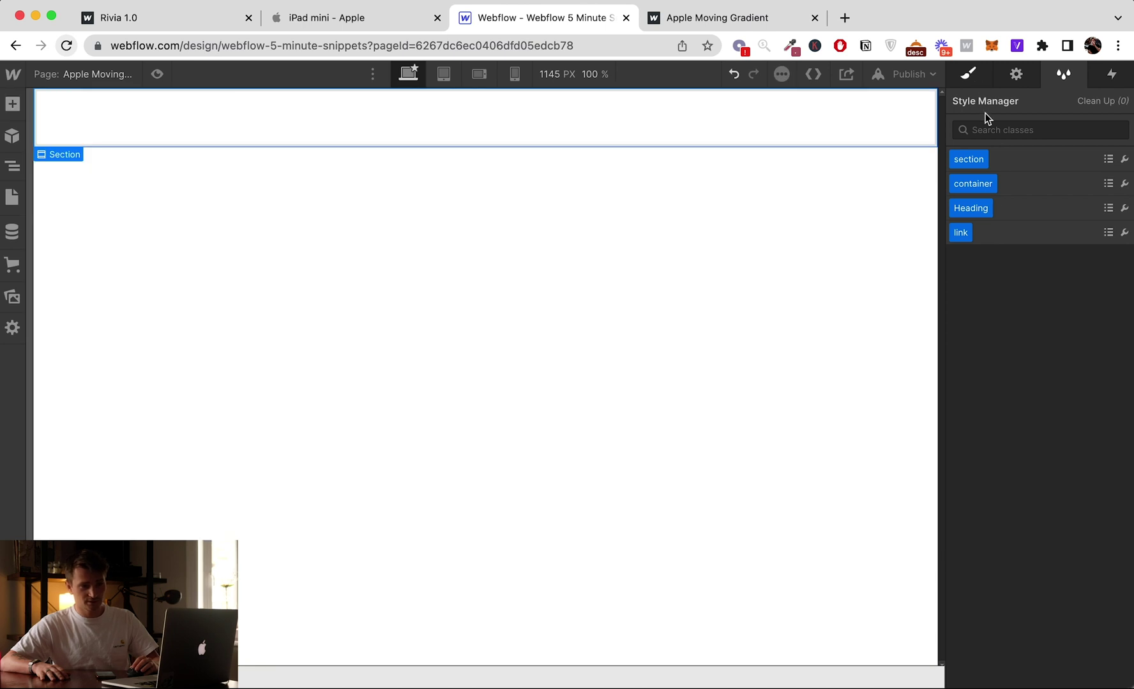
pyautogui.click(1006, 151)
pyautogui.write('sec')
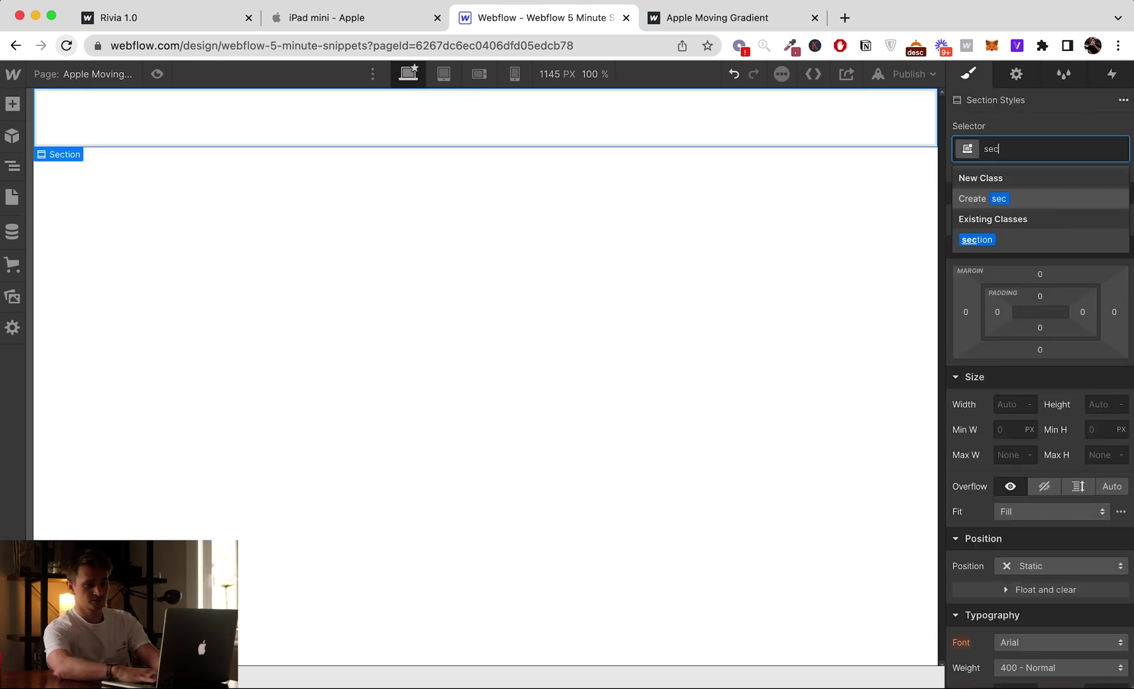
pyautogui.write('tion-gradie')
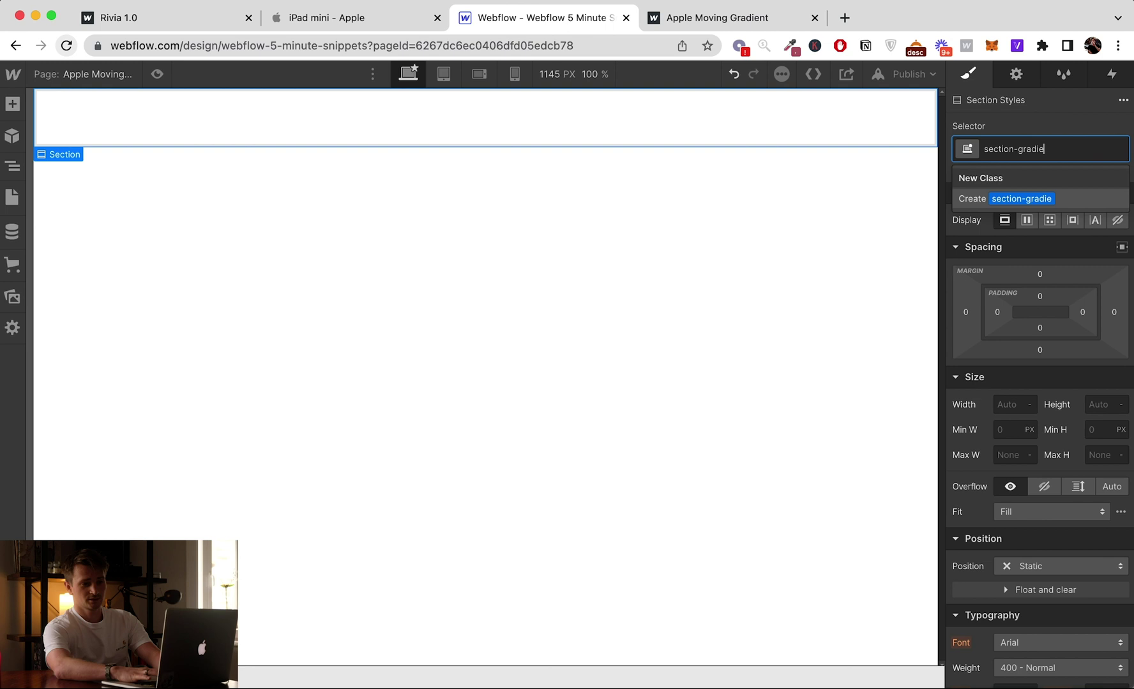
pyautogui.write('nt')
pyautogui.press('Return')
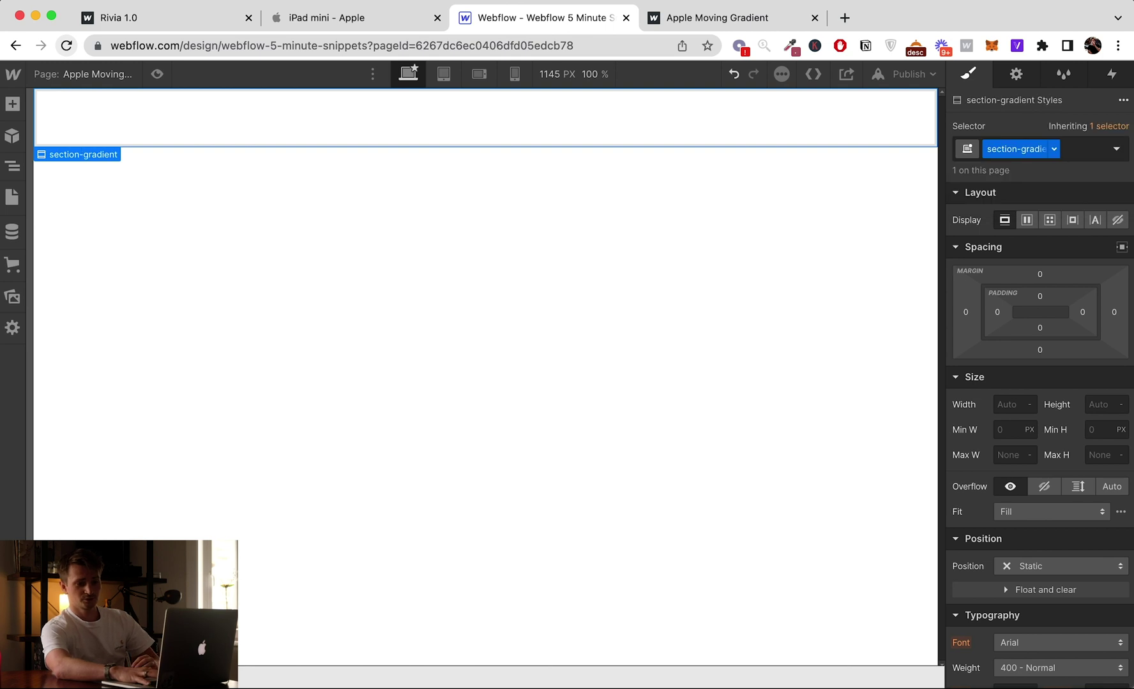
# - Size the section to 100vh by 100vw and make it flex, aligned and justified center
pyautogui.click(1107, 400)
pyautogui.write('100')
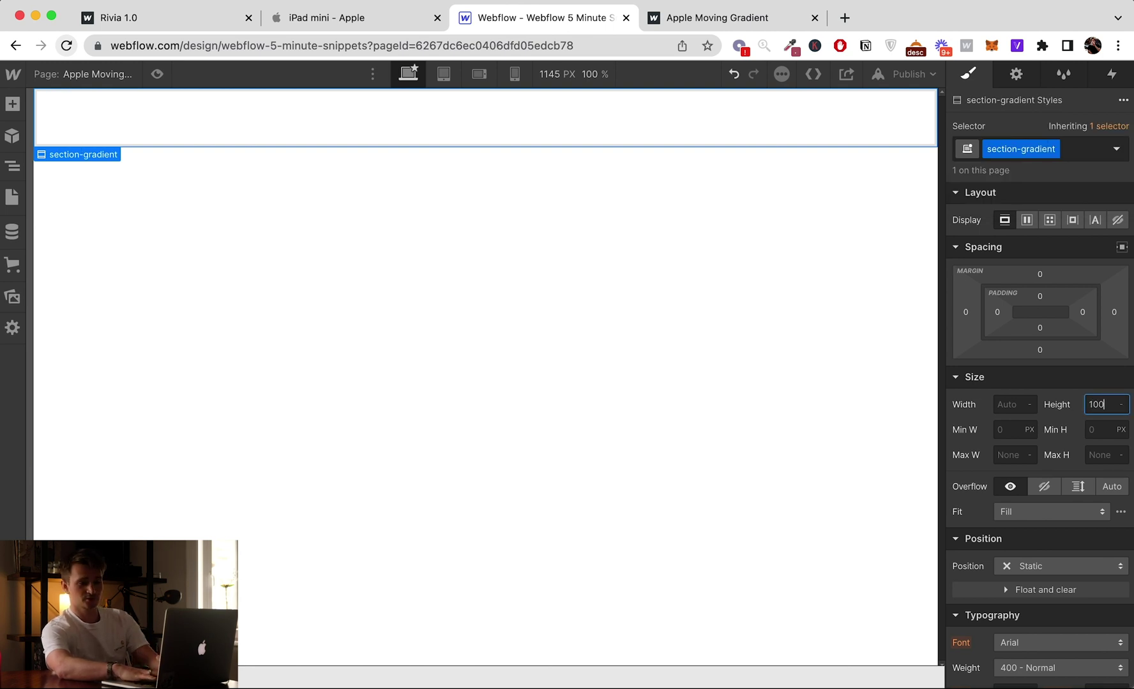
pyautogui.write('vh')
pyautogui.press('Return')
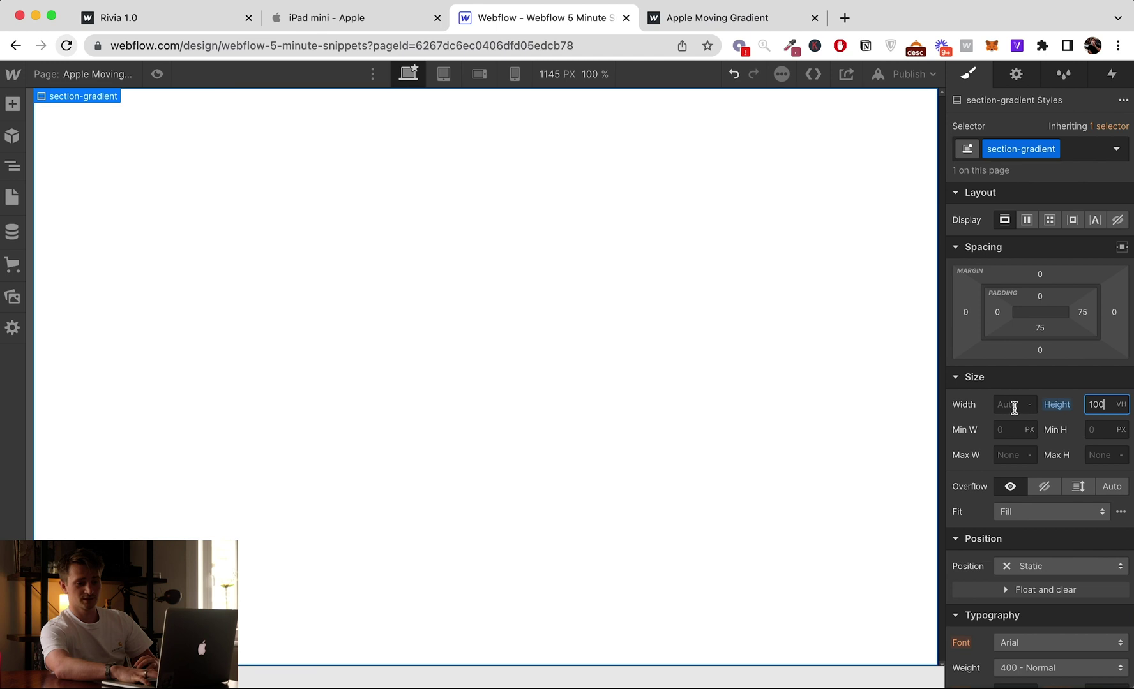
pyautogui.click(1006, 407)
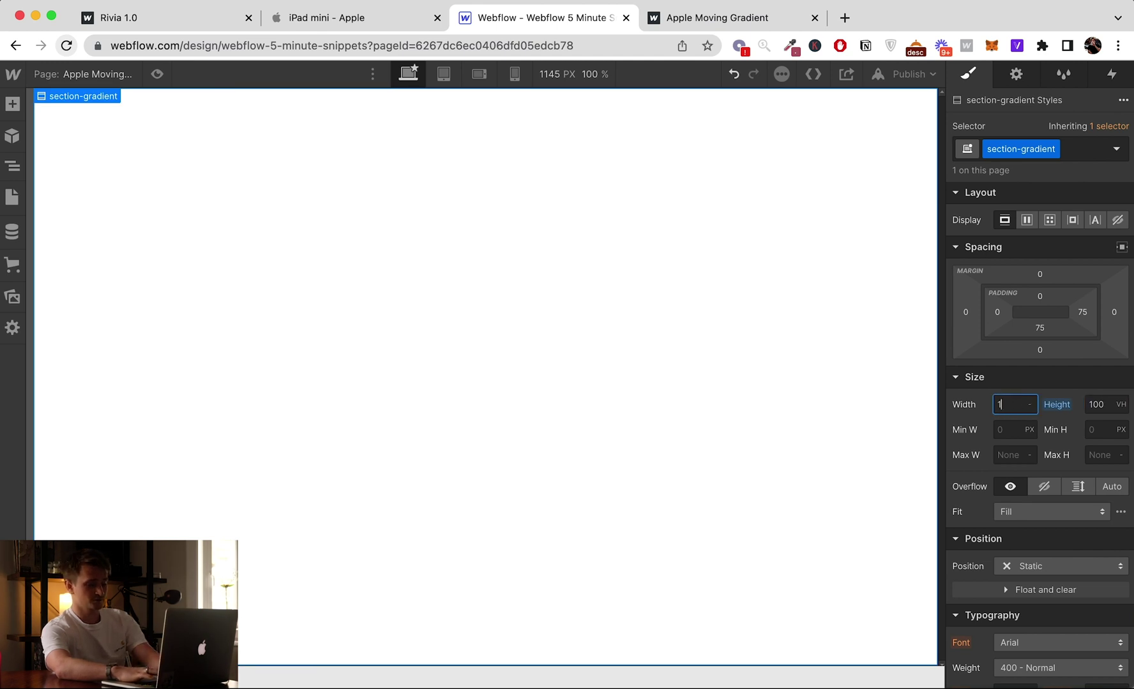
pyautogui.write('100vw')
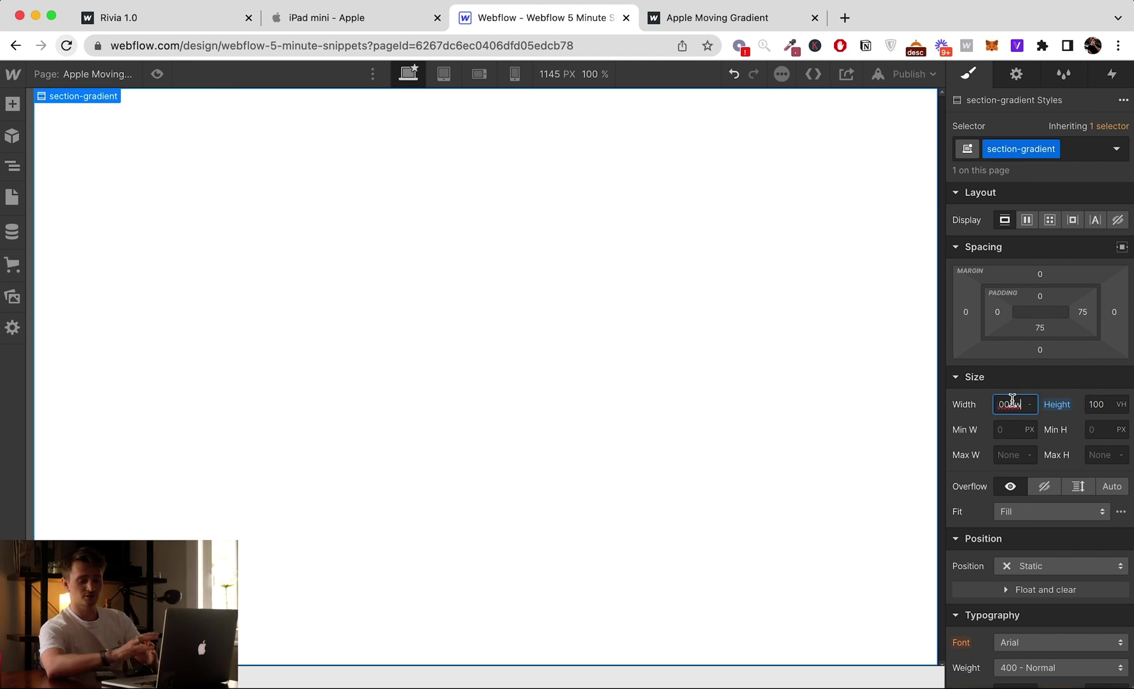
pyautogui.press('Return')
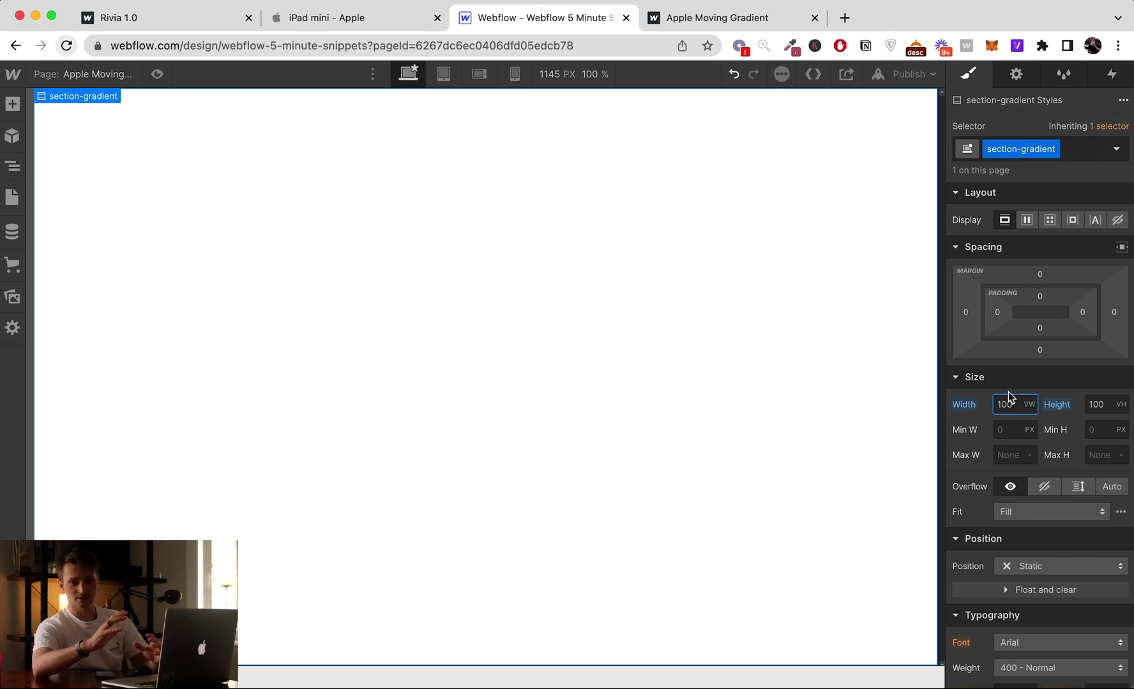
pyautogui.click(1020, 217)
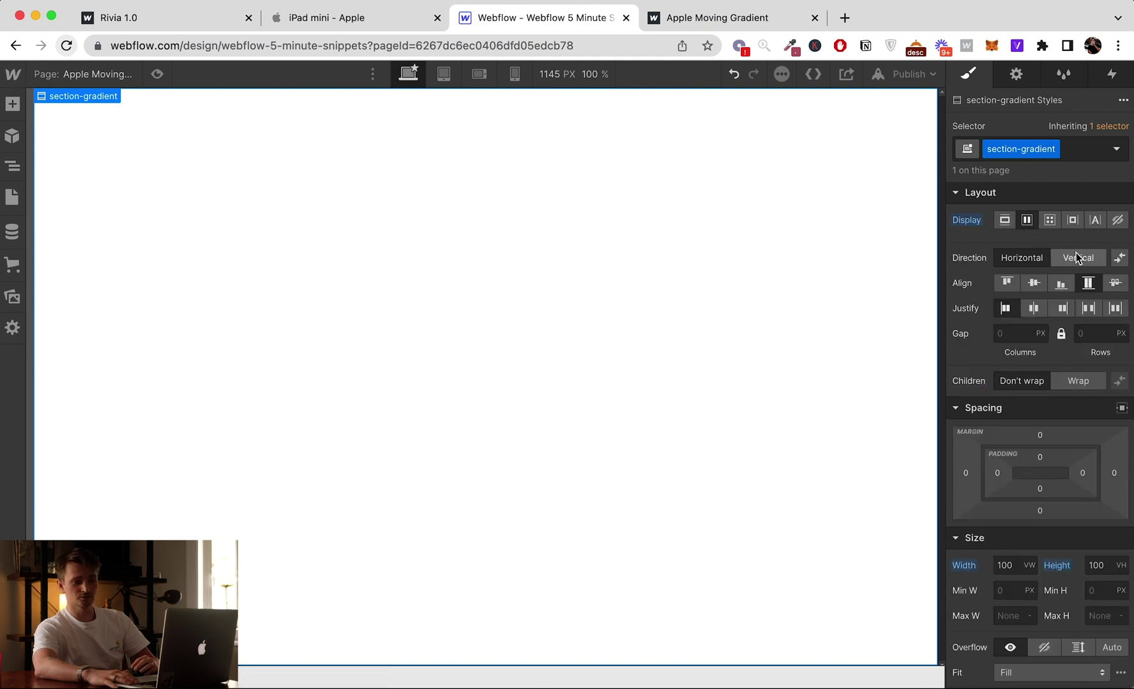
pyautogui.click(1034, 283)
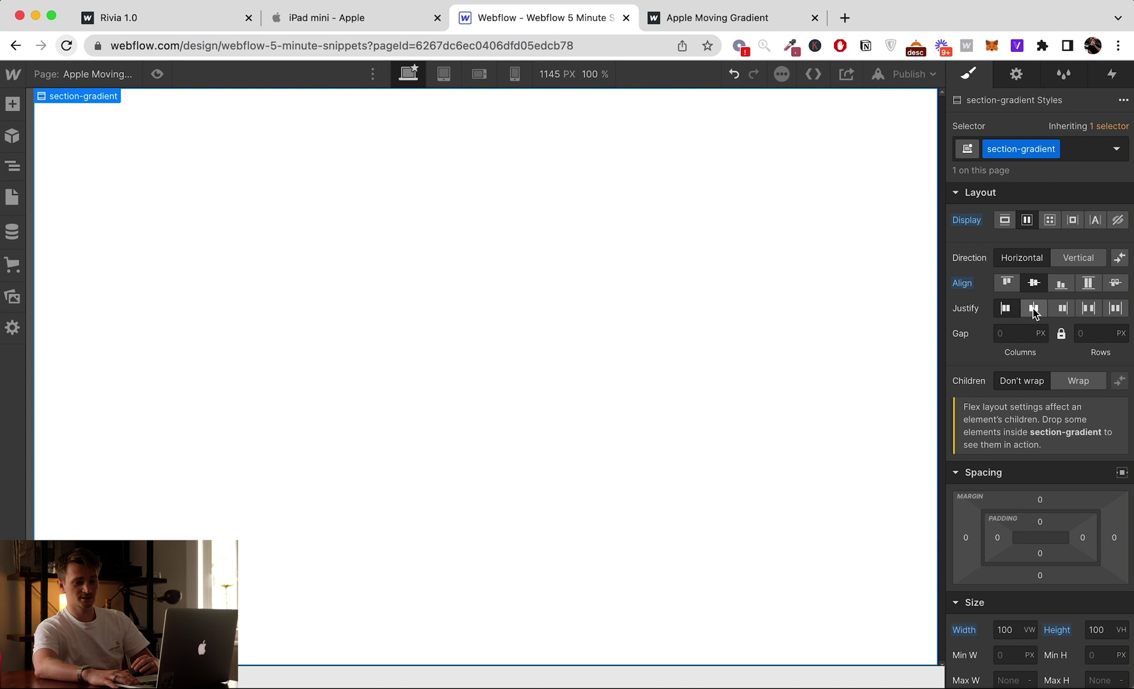
pyautogui.click(1033, 309)
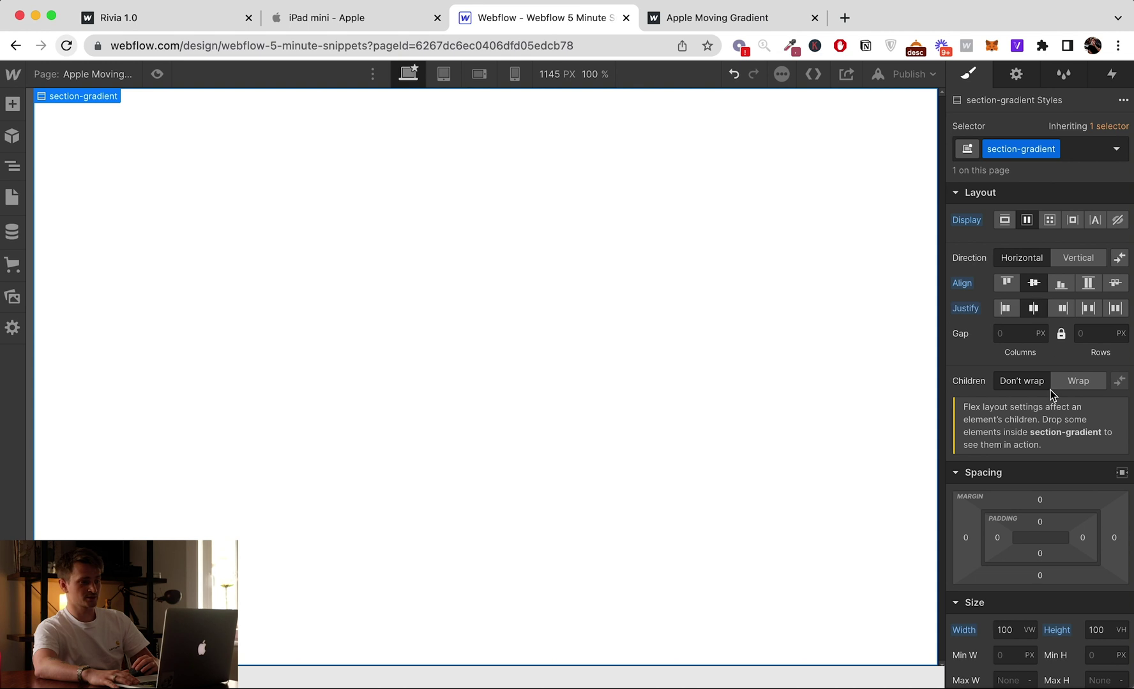
# - Drag a Heading into the section and change its text to 'This gradient is going to be funky'
pyautogui.click(12, 105)
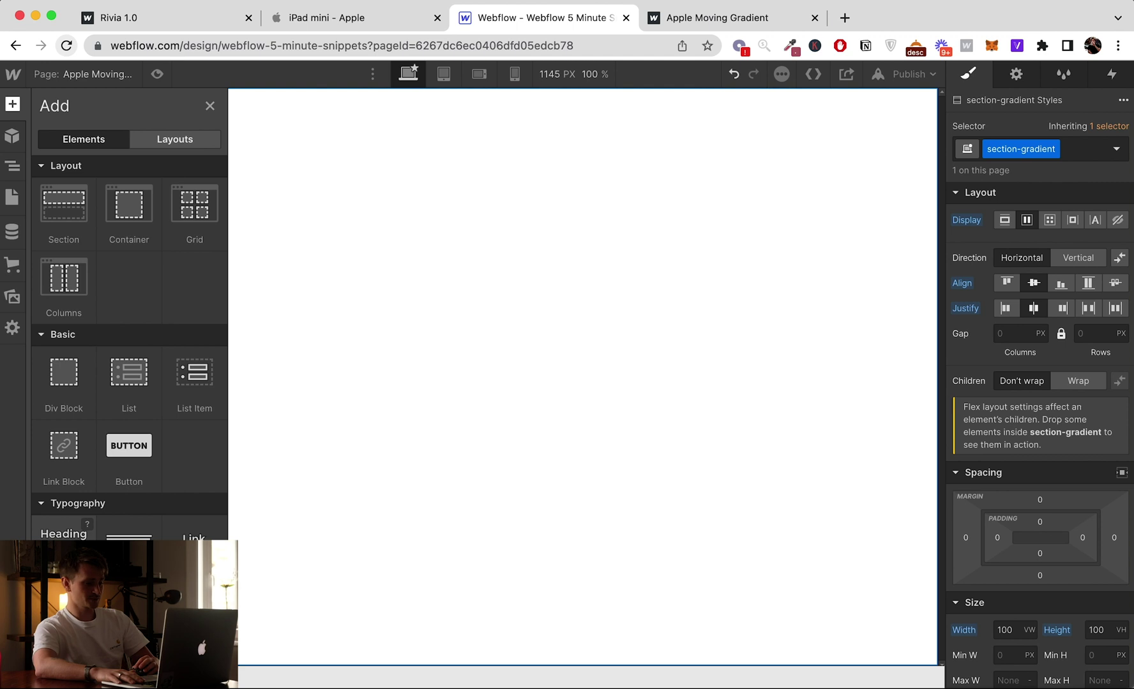
pyautogui.moveTo(63, 532); pyautogui.dragTo(441, 553)
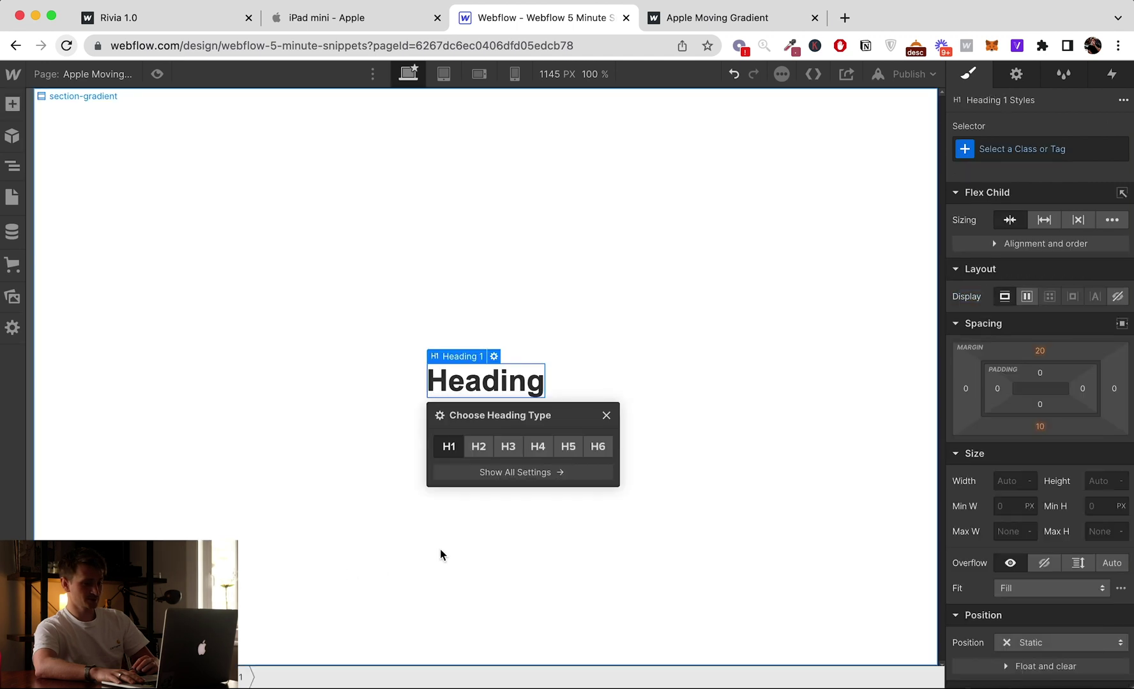
pyautogui.doubleClick(507, 386)
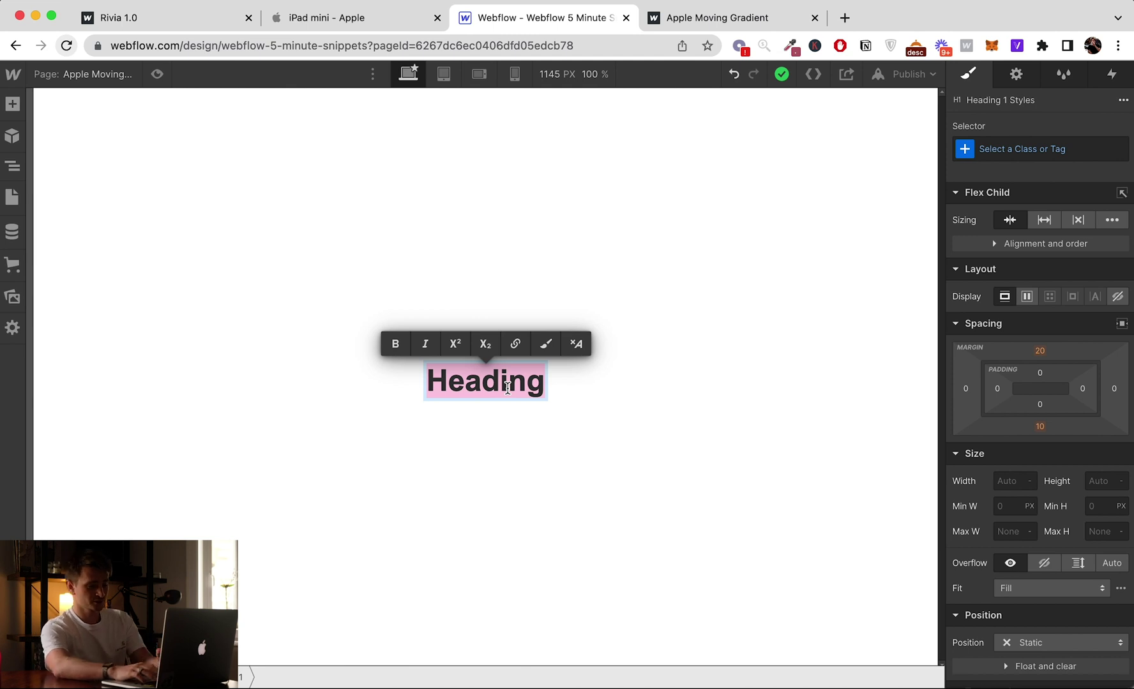
pyautogui.write('Thi')
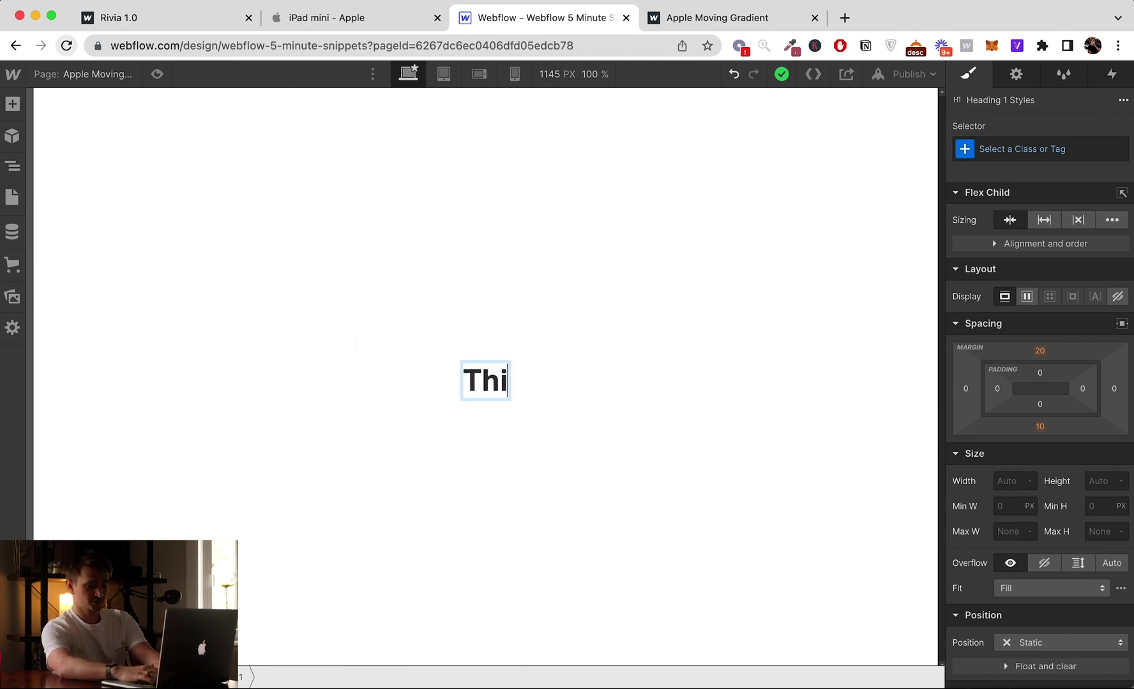
pyautogui.write('s graidd')
pyautogui.press('BackSpace')
pyautogui.press('BackSpace')
pyautogui.press('BackSpace')
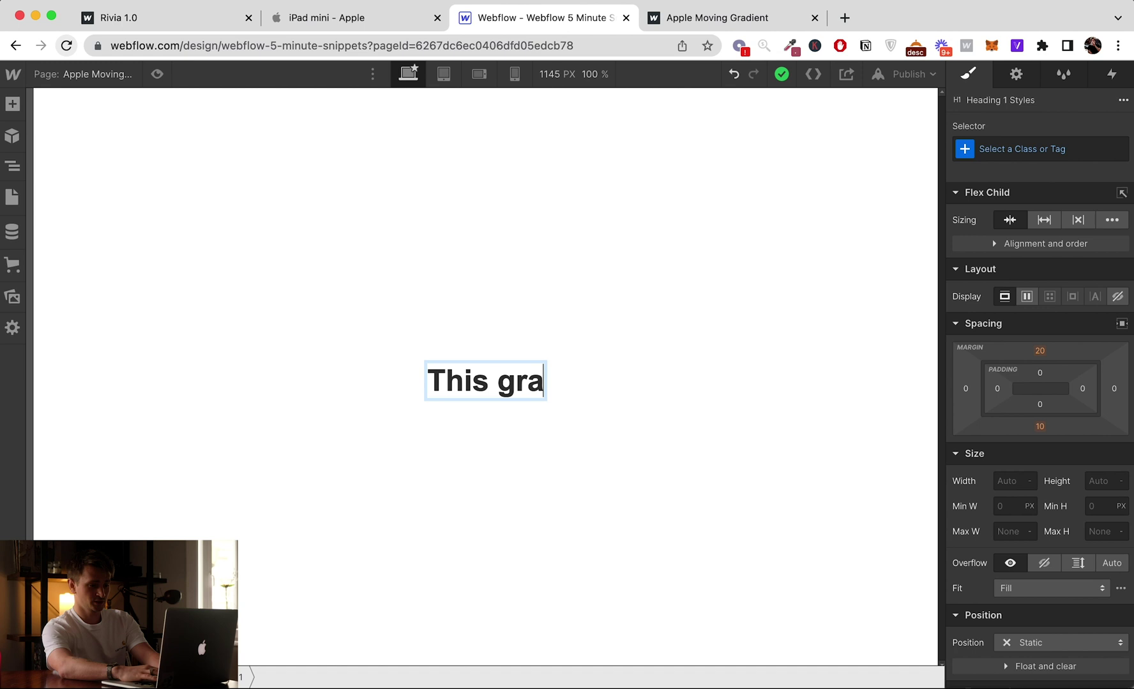
pyautogui.write('dient is going')
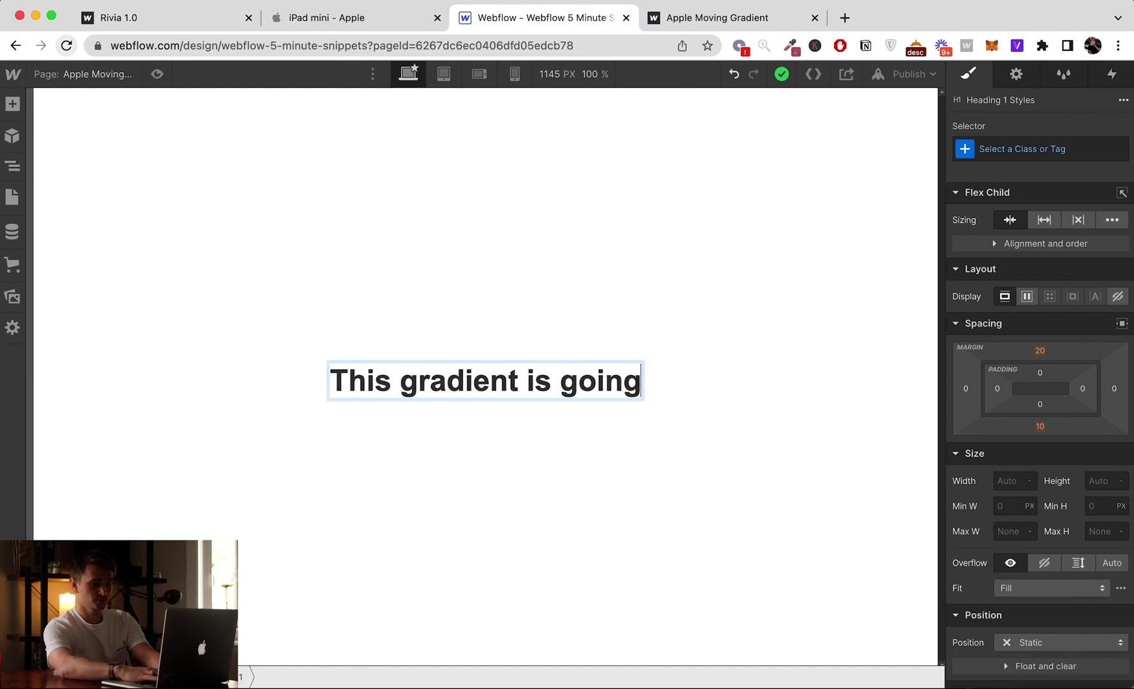
pyautogui.write(' to be func')
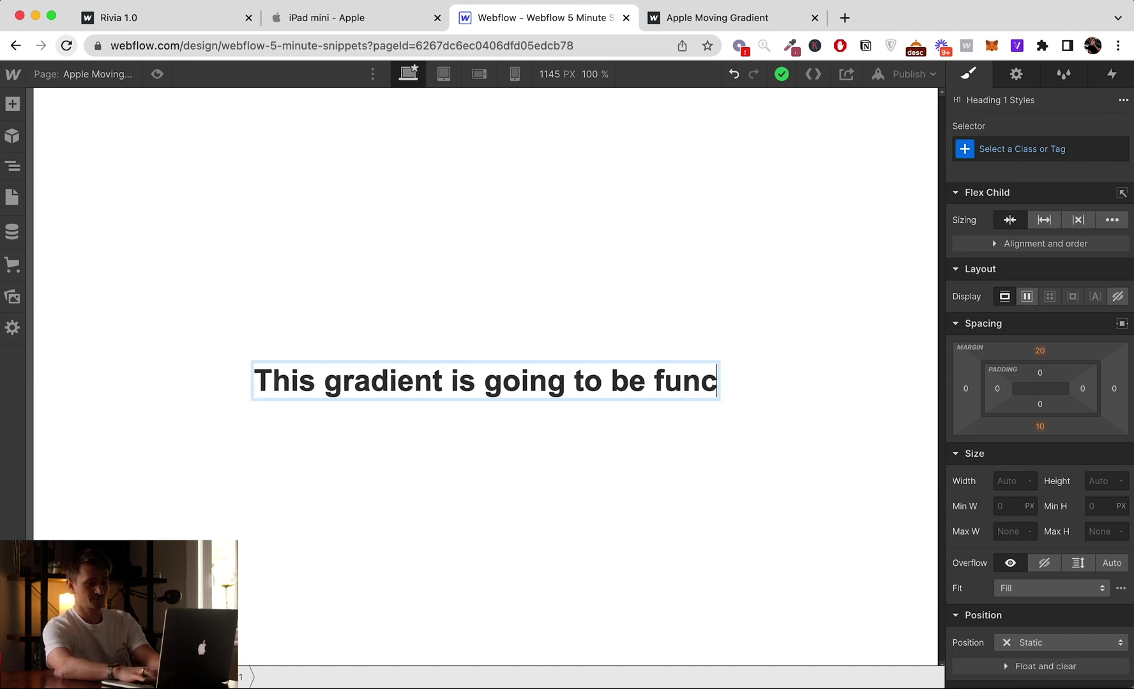
pyautogui.press('BackSpace')
pyautogui.write('ky')
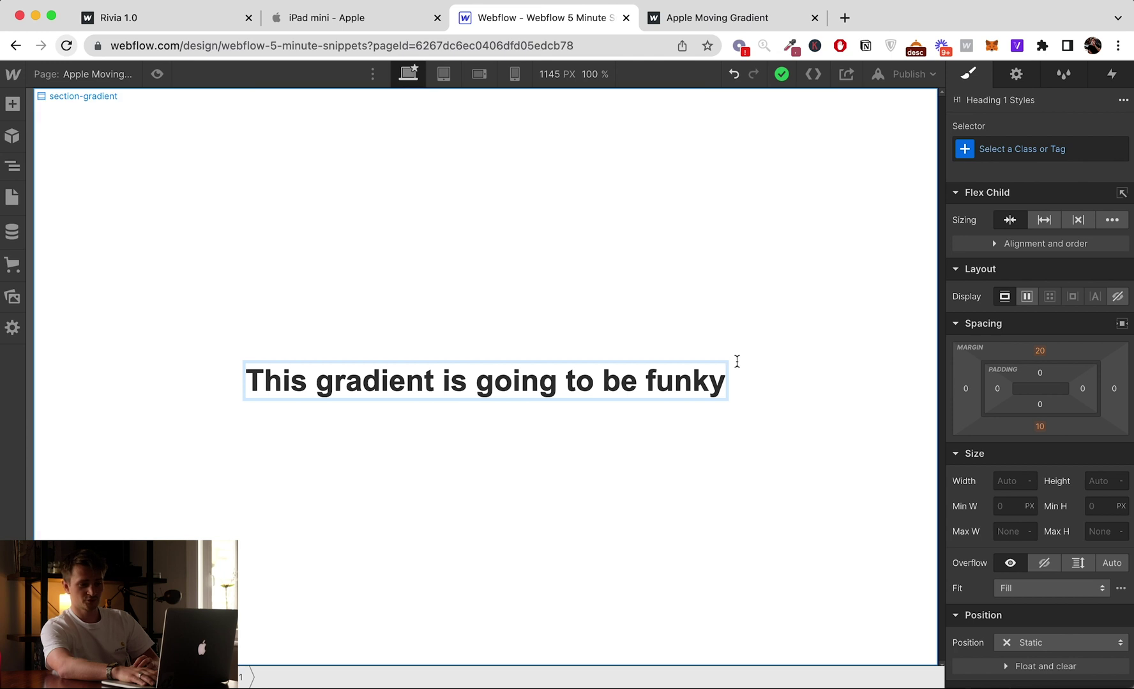
# - Set the heading's width to 40%
pyautogui.click(1001, 482)
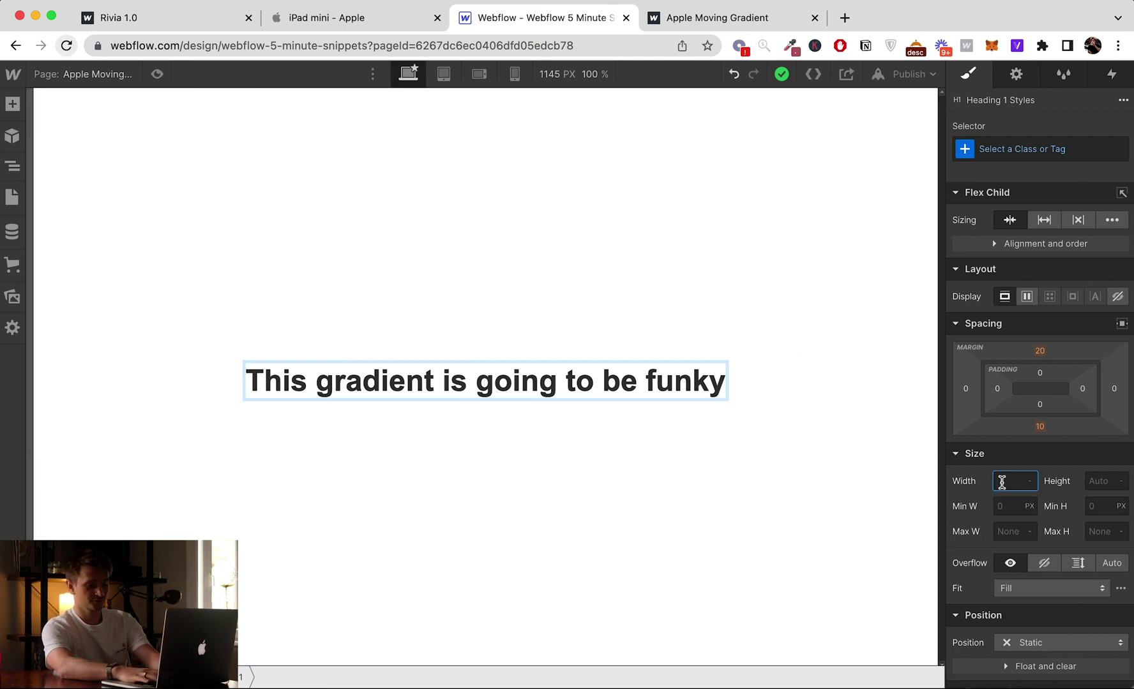
pyautogui.write('40')
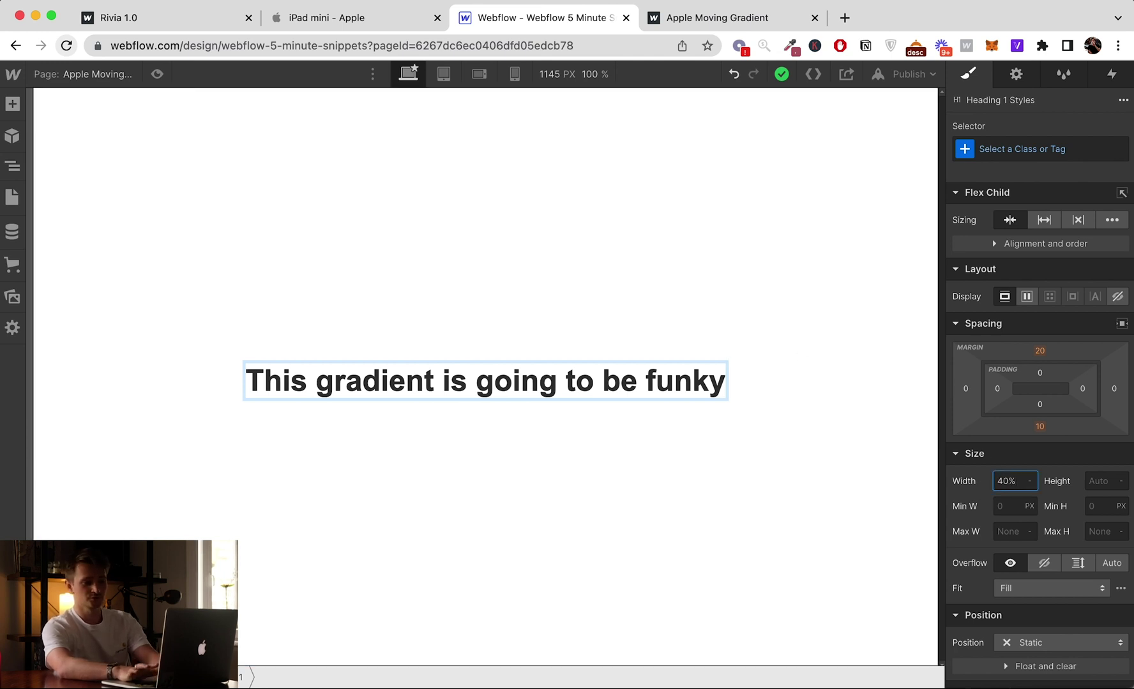
pyautogui.write('%')
pyautogui.press('Return')
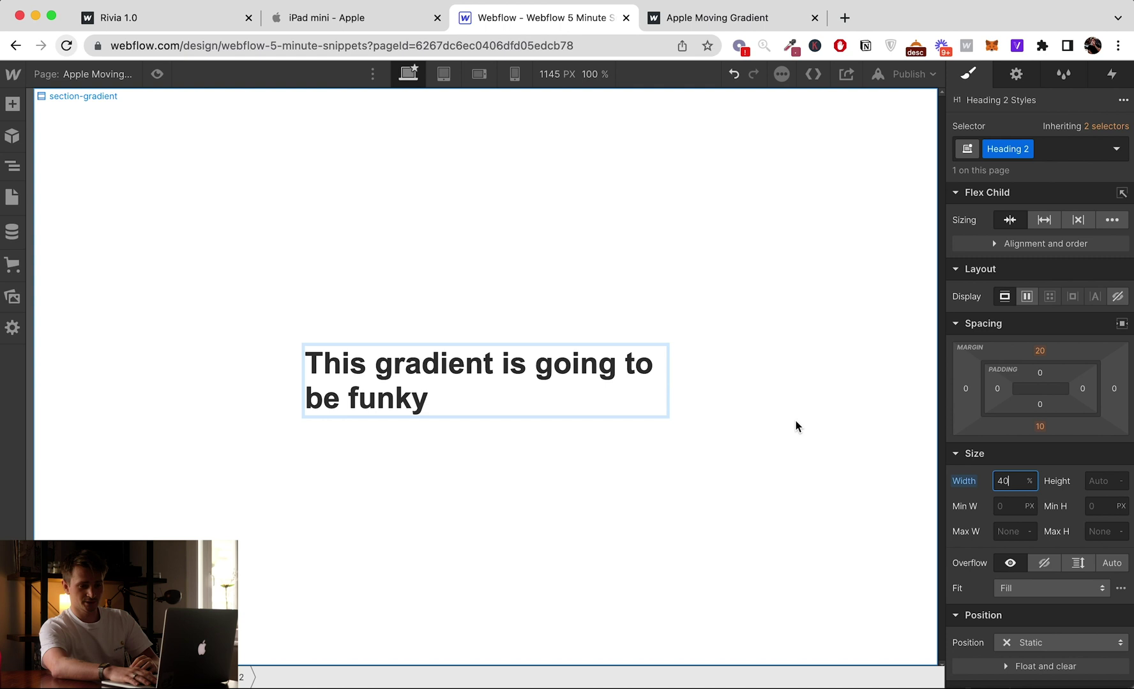
# - Rename the Heading 2 class to moving-gradient, undoing to restore the class when it disappears
pyautogui.scroll(-5, 1008, 453)
pyautogui.scroll(5, 1025, 331)
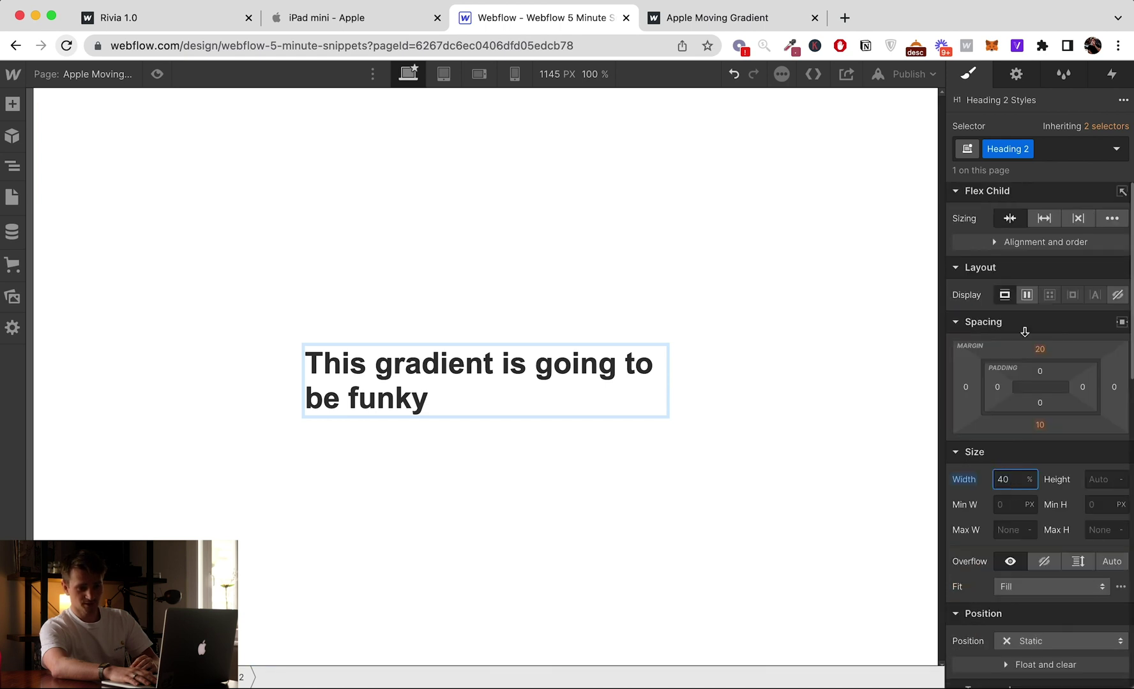
pyautogui.click(1027, 150)
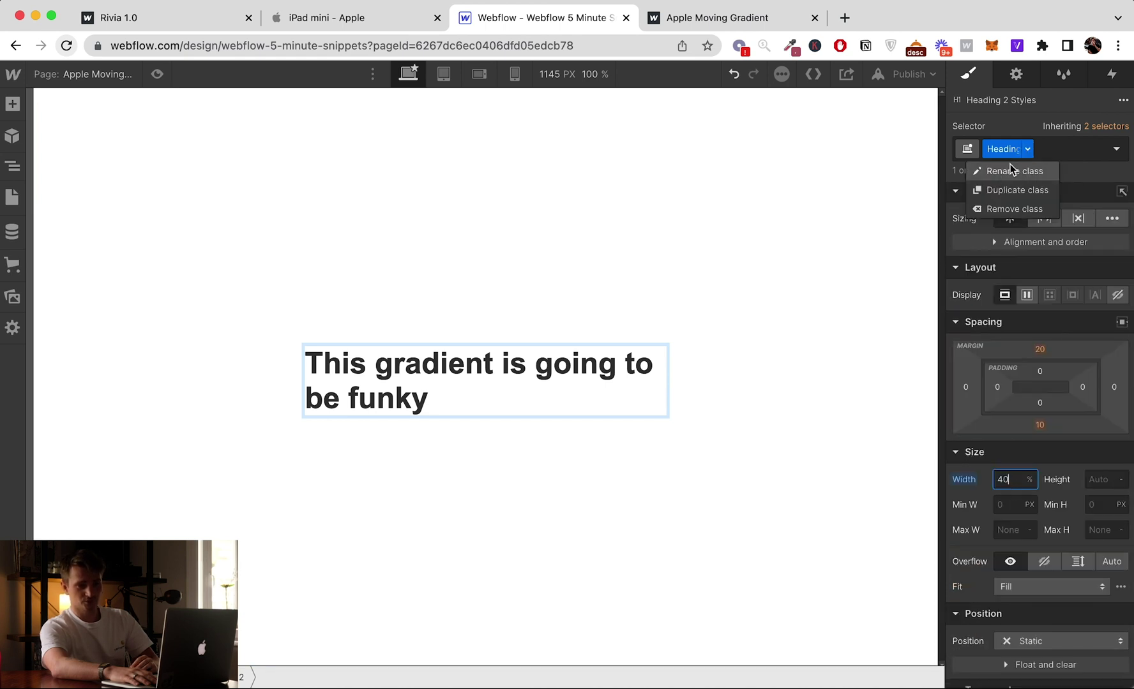
pyautogui.click(1013, 170)
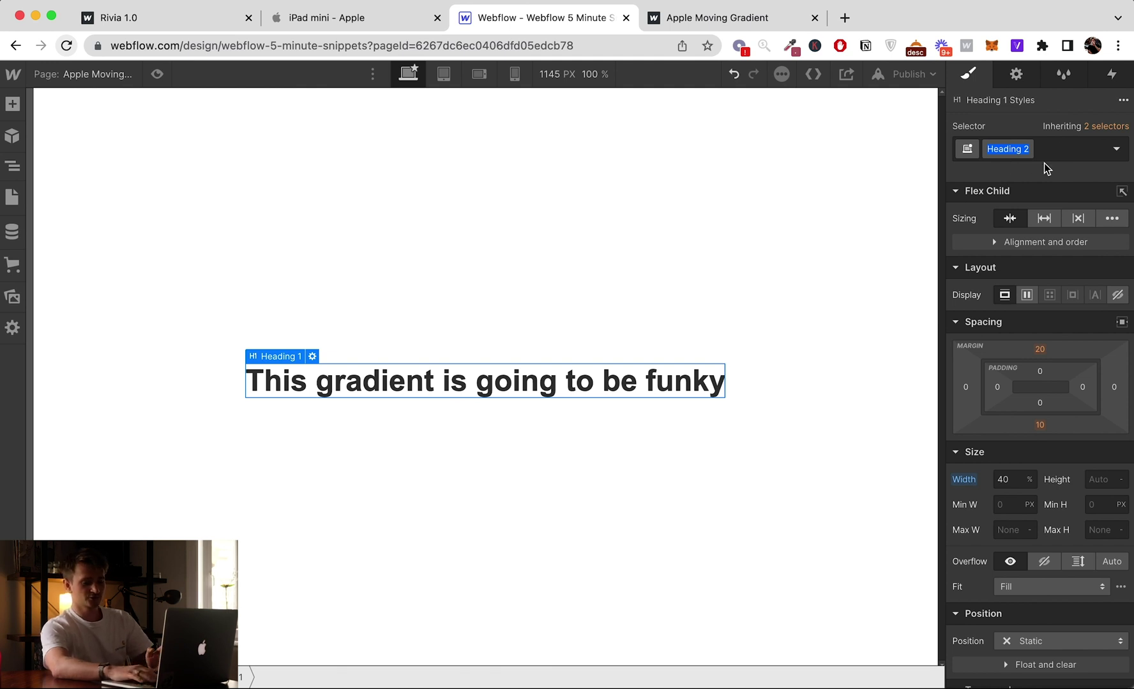
pyautogui.write('moving-gra')
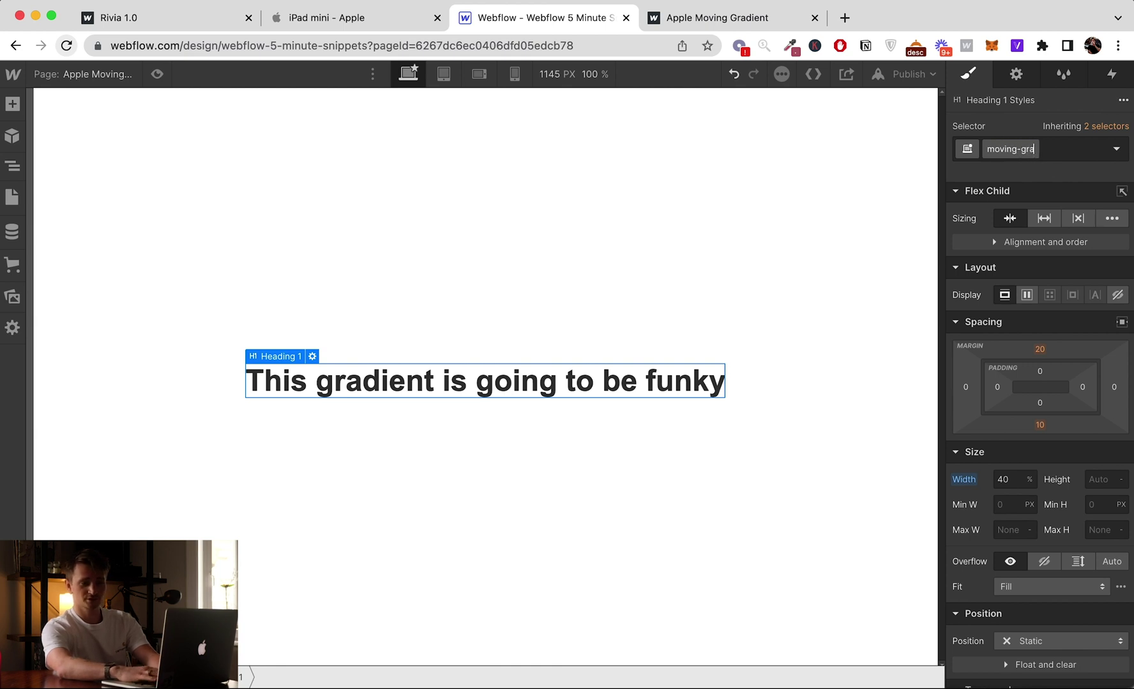
pyautogui.write('iddient')
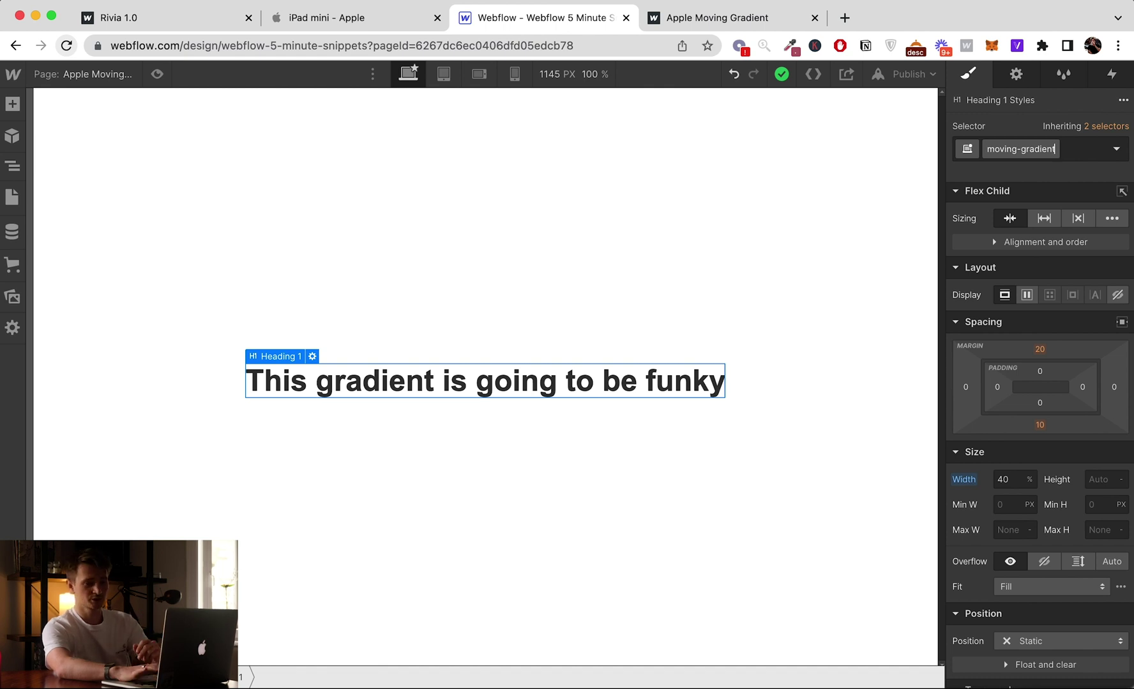
pyautogui.press('BackSpace')
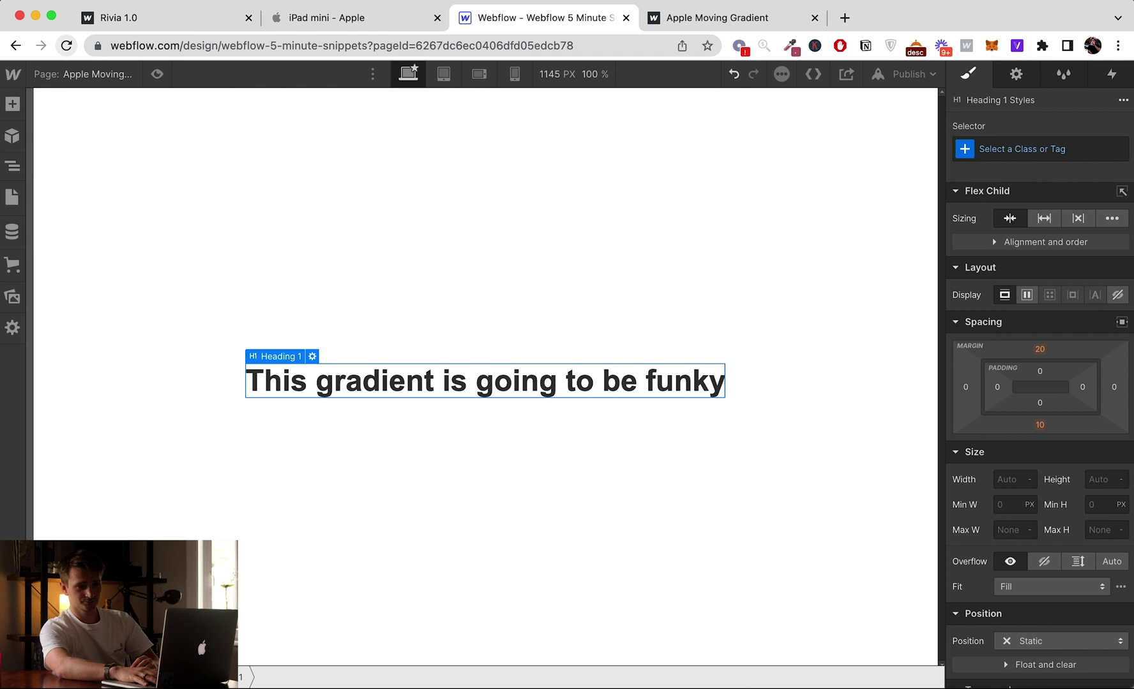
pyautogui.press('super+z')
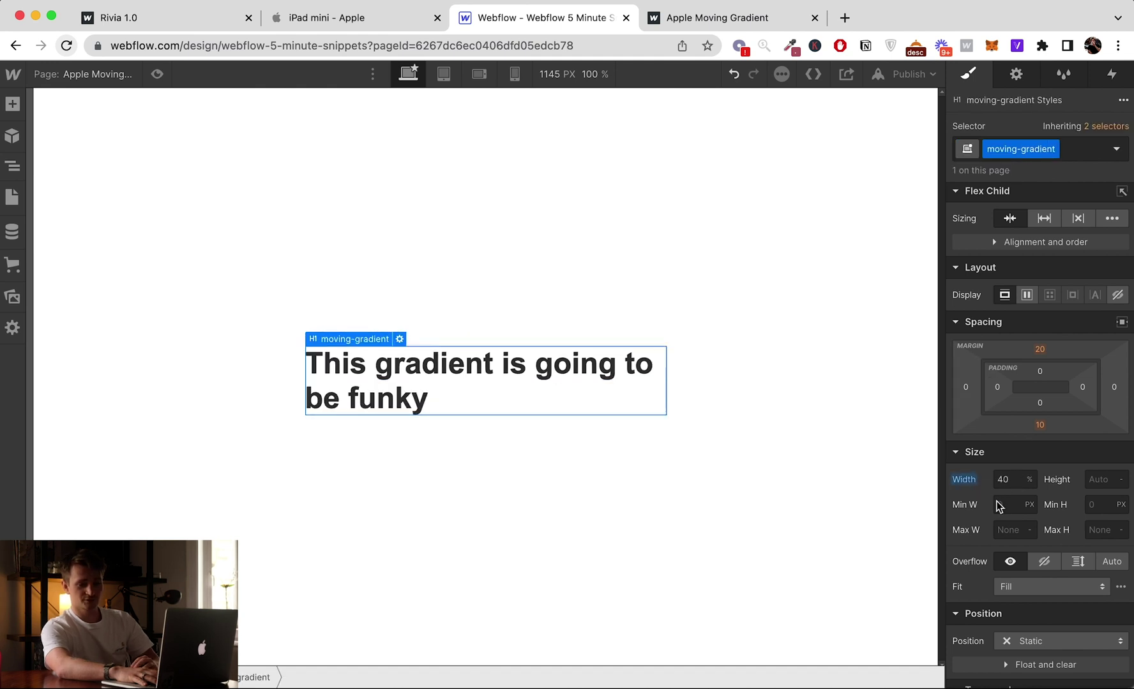
pyautogui.scroll(-10, 1007, 506)
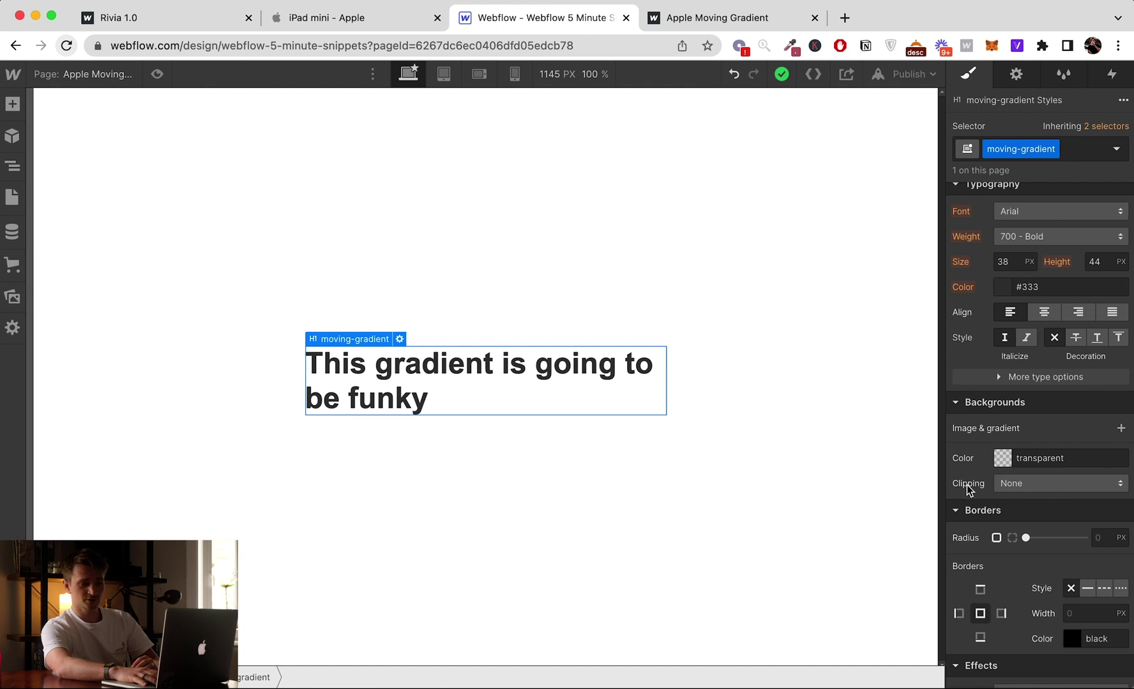
# - Clip the heading's background to its text and add a linear gradient angled at 95°
pyautogui.click(997, 486)
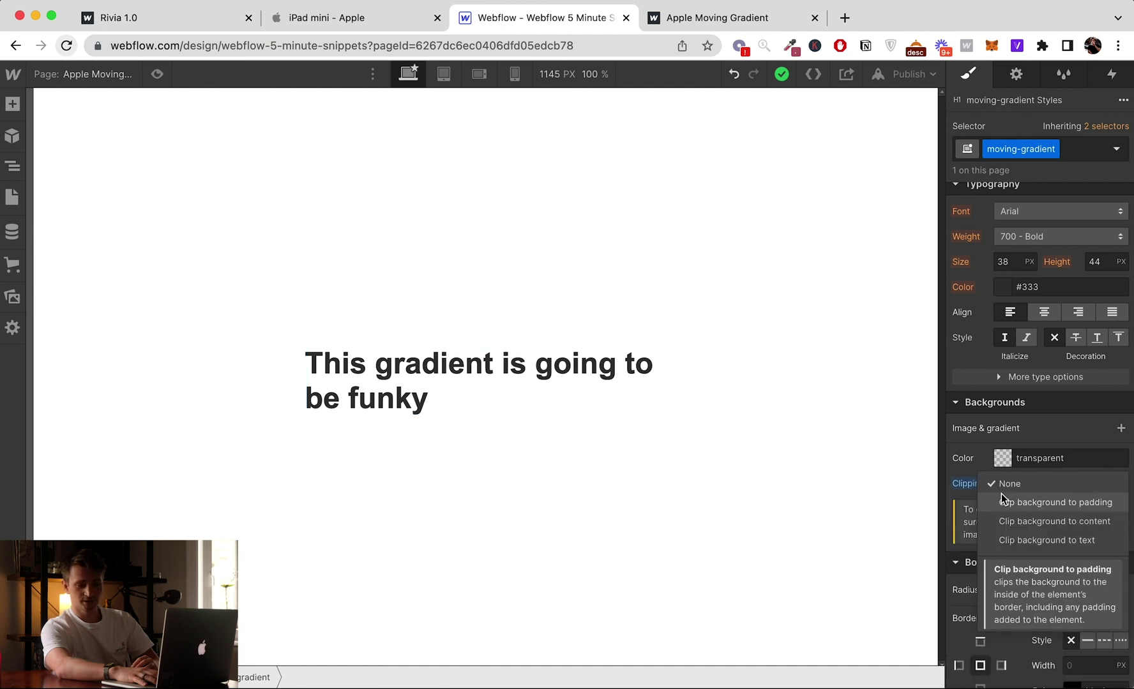
pyautogui.click(1022, 543)
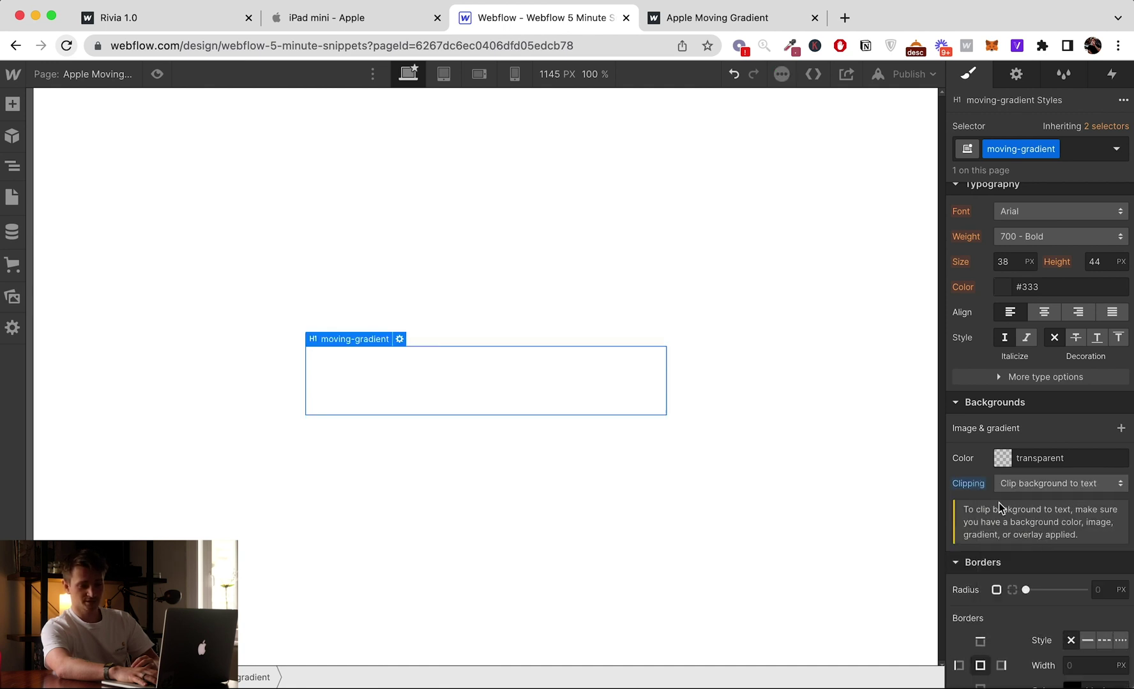
pyautogui.click(1121, 429)
pyautogui.click(1040, 145)
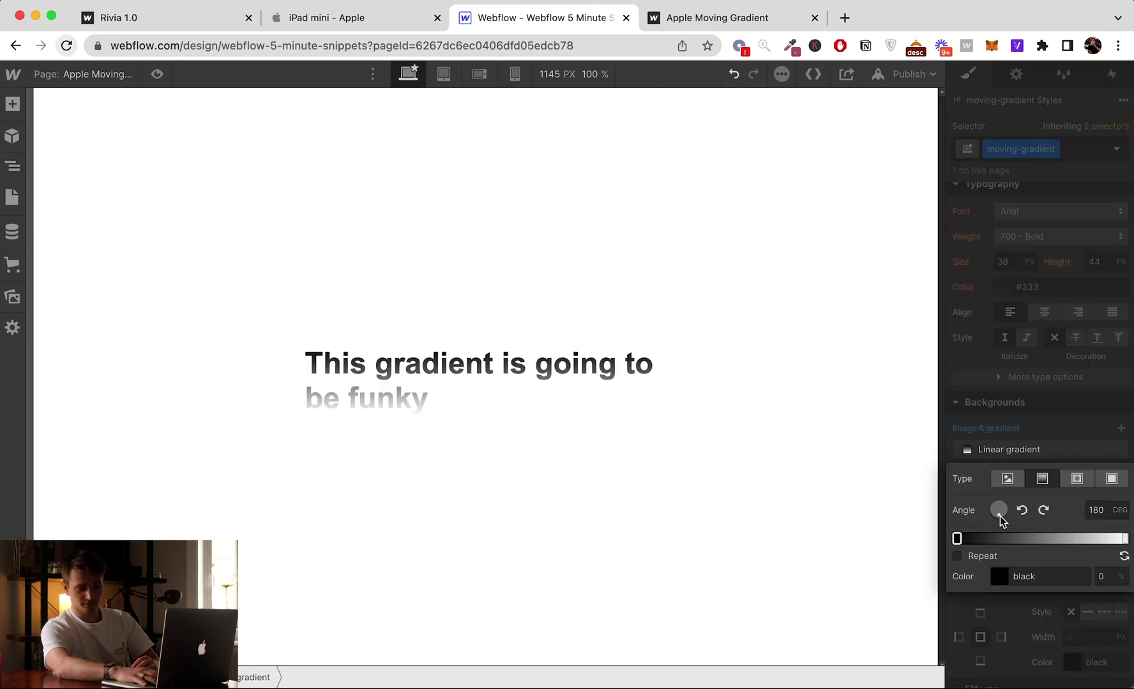
pyautogui.moveTo(999, 517); pyautogui.dragTo(1010, 516)
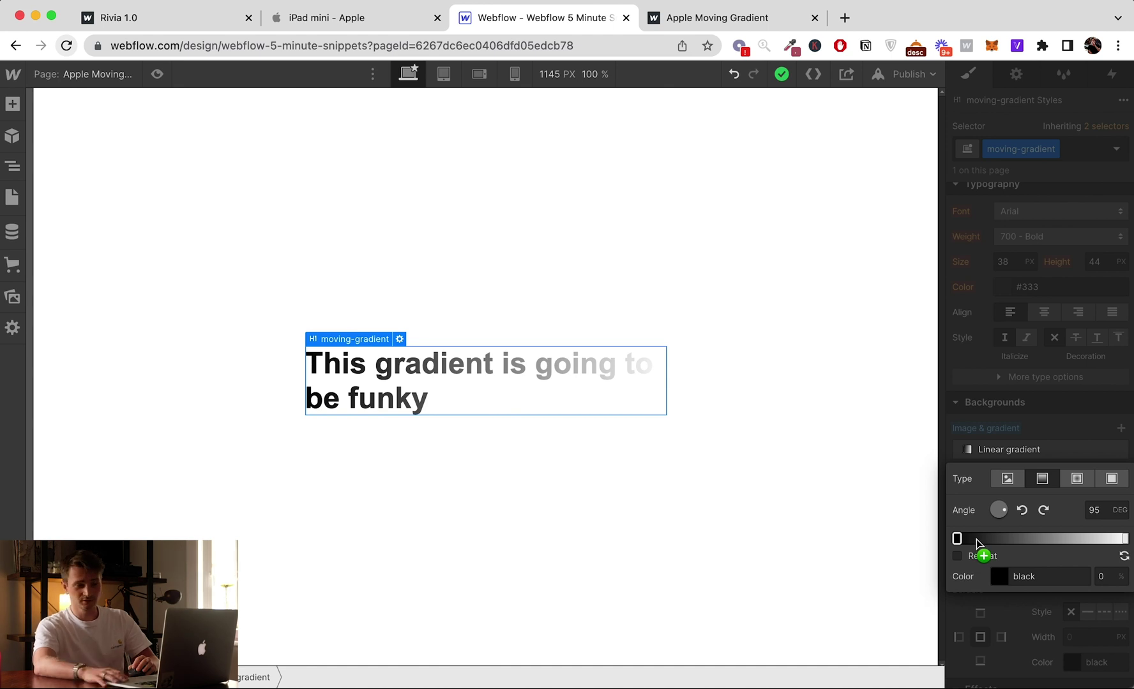
# - Add a black colour stop at 14% on the heading gradient
pyautogui.click(977, 540)
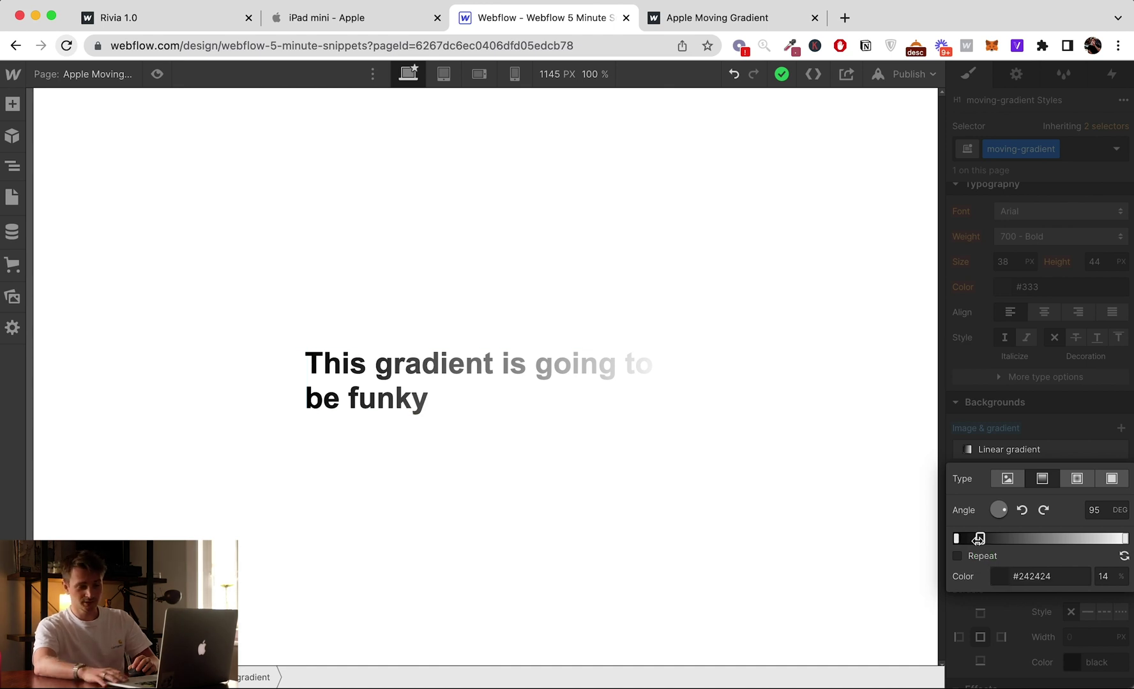
pyautogui.click(999, 576)
pyautogui.click(1003, 440)
pyautogui.click(944, 540)
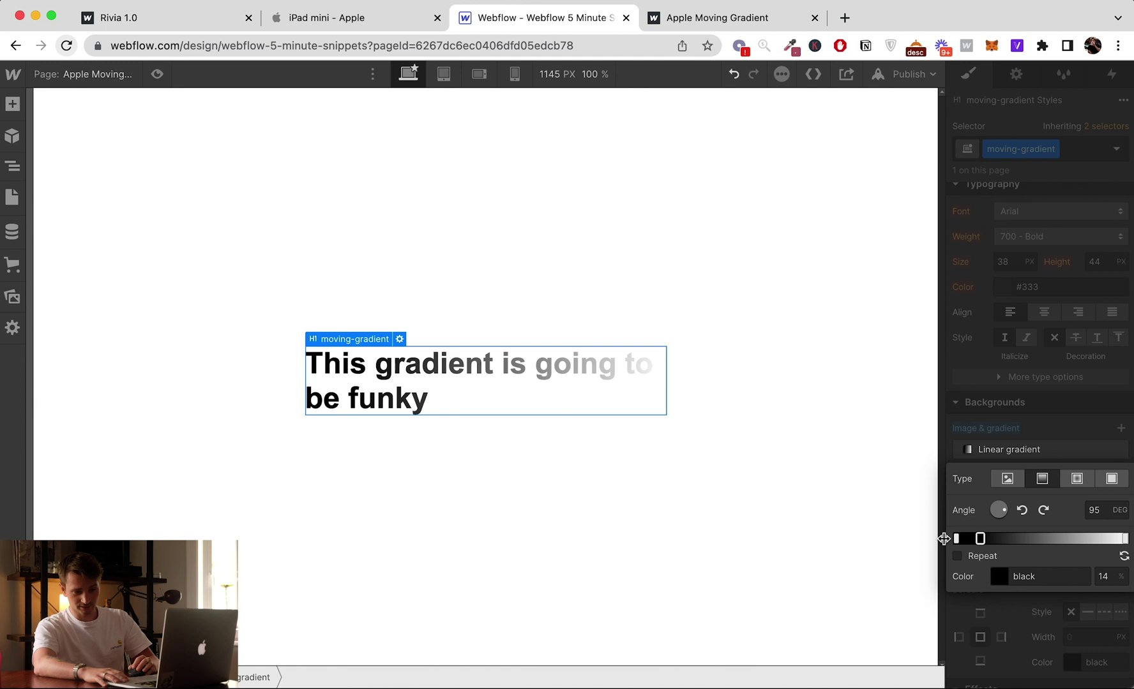
# - Add a stop near 86% and colour it #5a5a5a grey
pyautogui.click(1108, 539)
pyautogui.moveTo(1109, 539); pyautogui.dragTo(1100, 539)
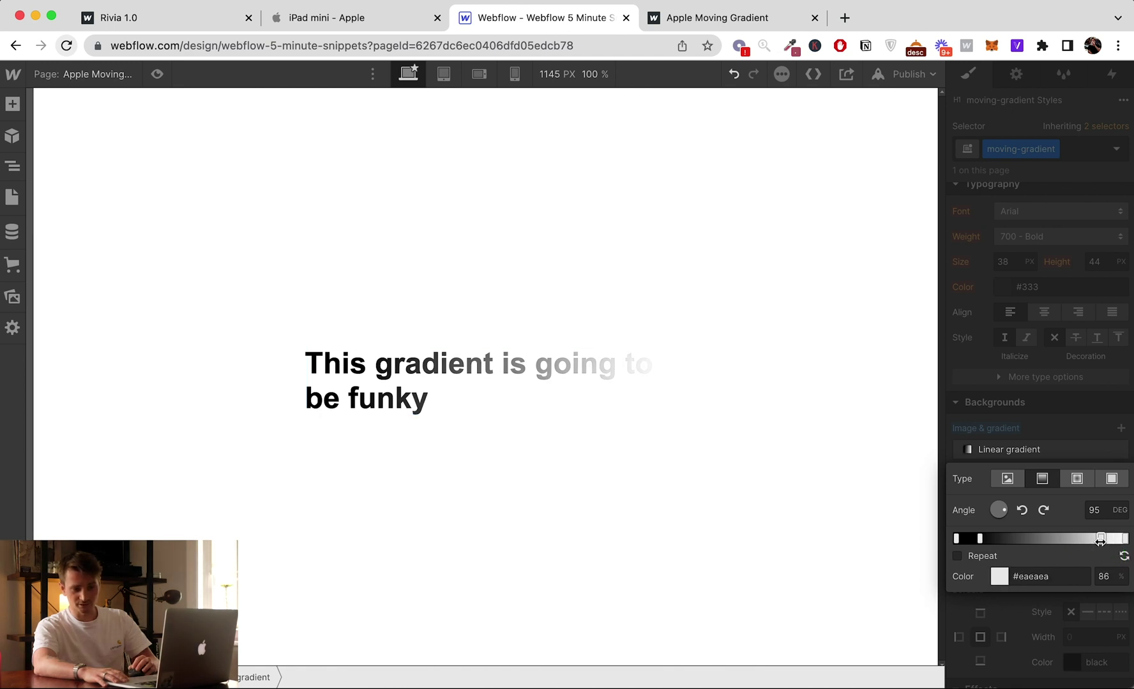
pyautogui.click(1000, 577)
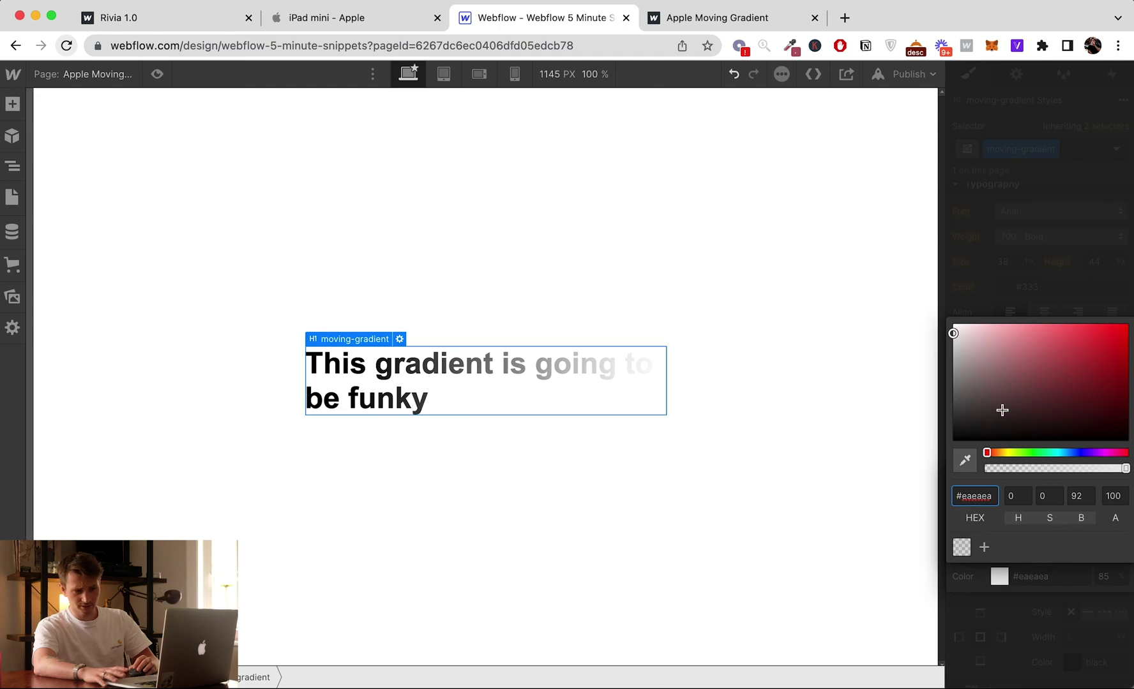
pyautogui.moveTo(1002, 411); pyautogui.dragTo(930, 400)
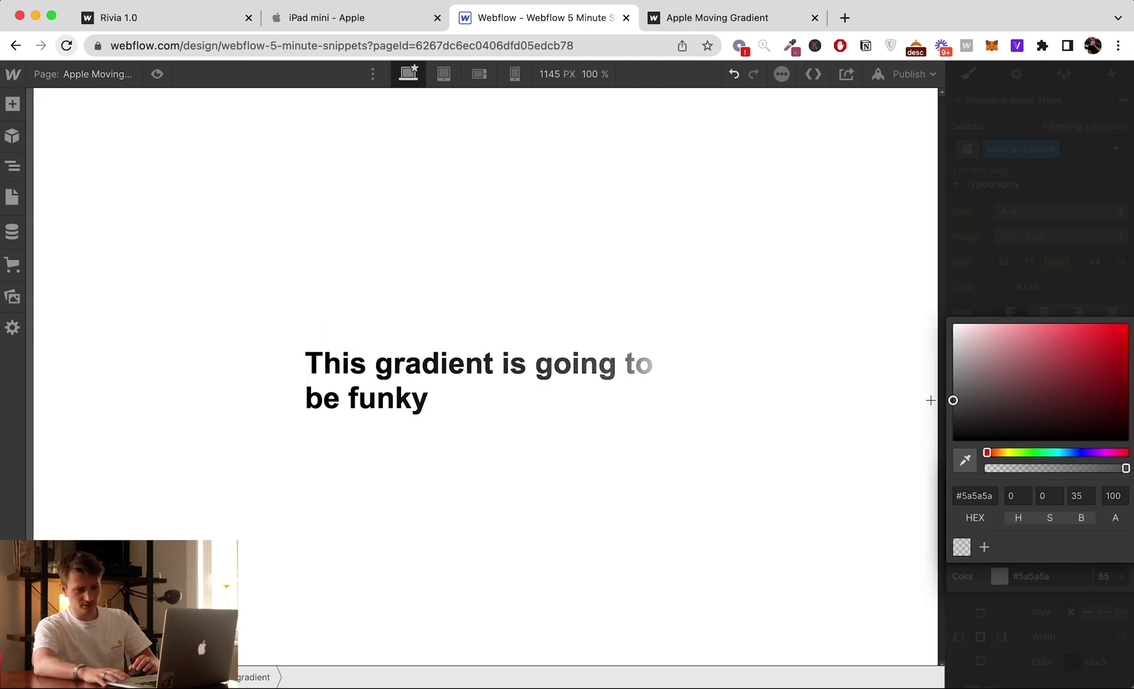
pyautogui.moveTo(929, 400); pyautogui.dragTo(938, 409)
pyautogui.click(1047, 578)
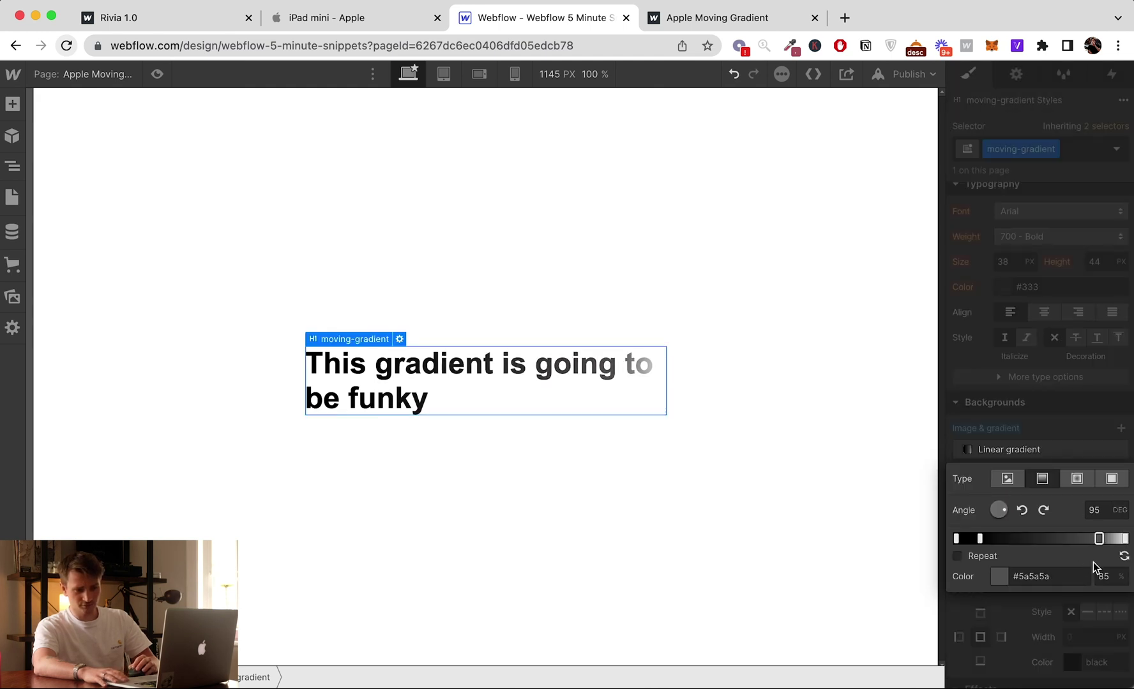
# - Change the gradient's white end stop to hex 5a5a5a
pyautogui.click(1124, 540)
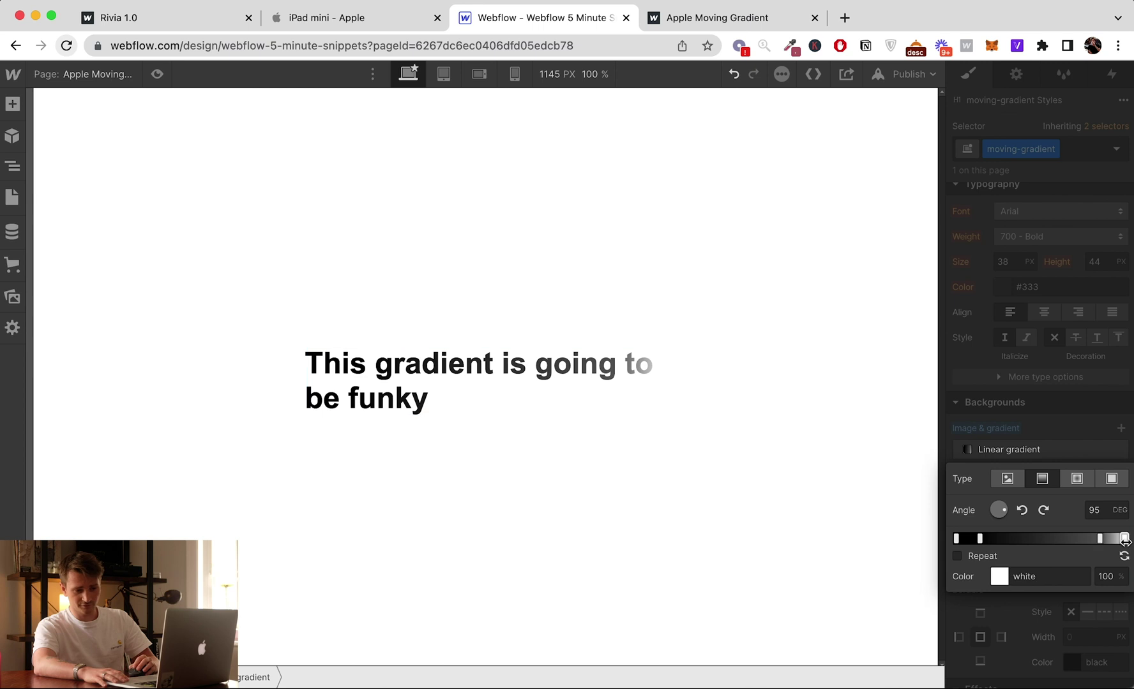
pyautogui.click(1001, 577)
pyautogui.doubleClick(973, 494)
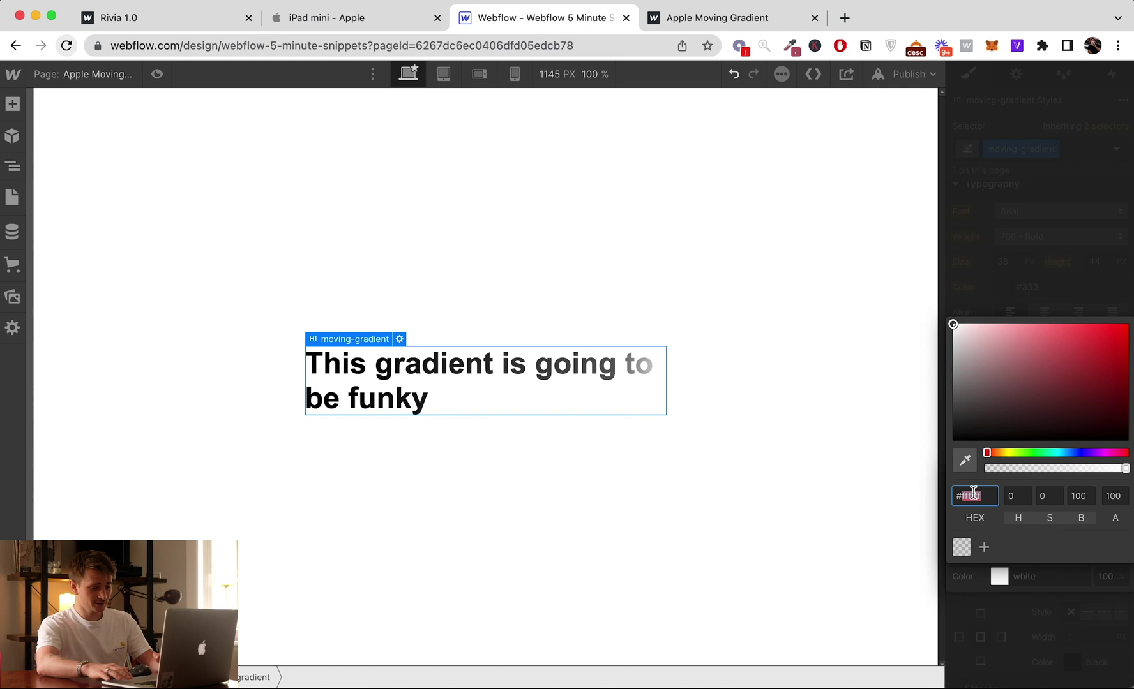
pyautogui.write('5a5a5a')
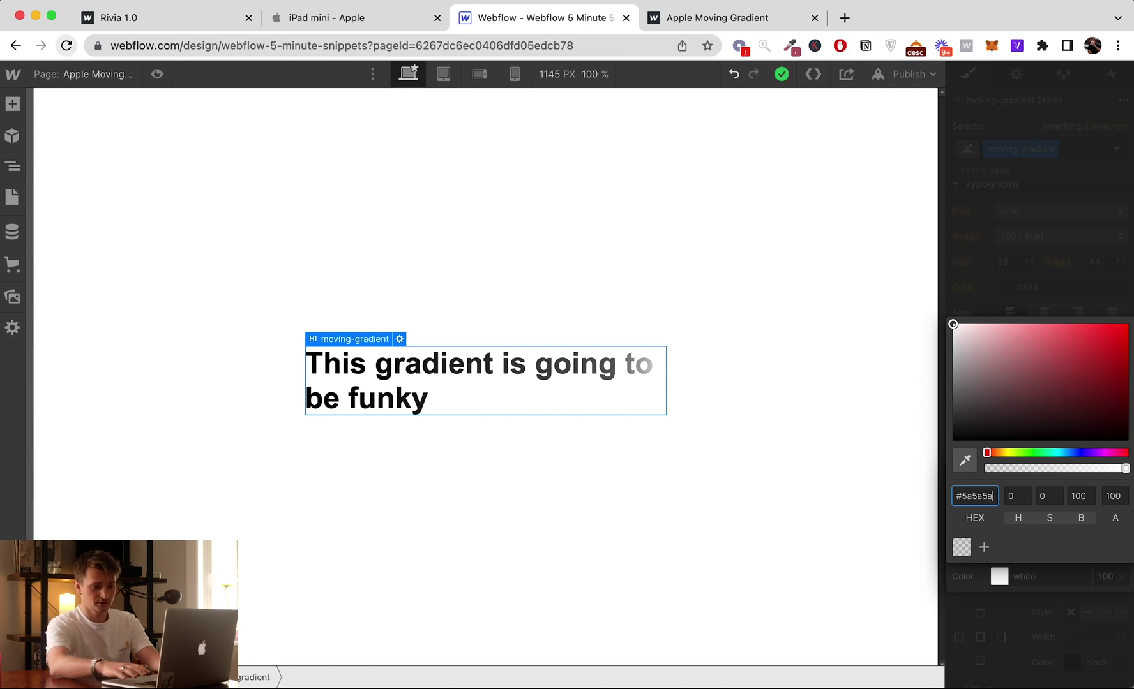
pyautogui.press('Return')
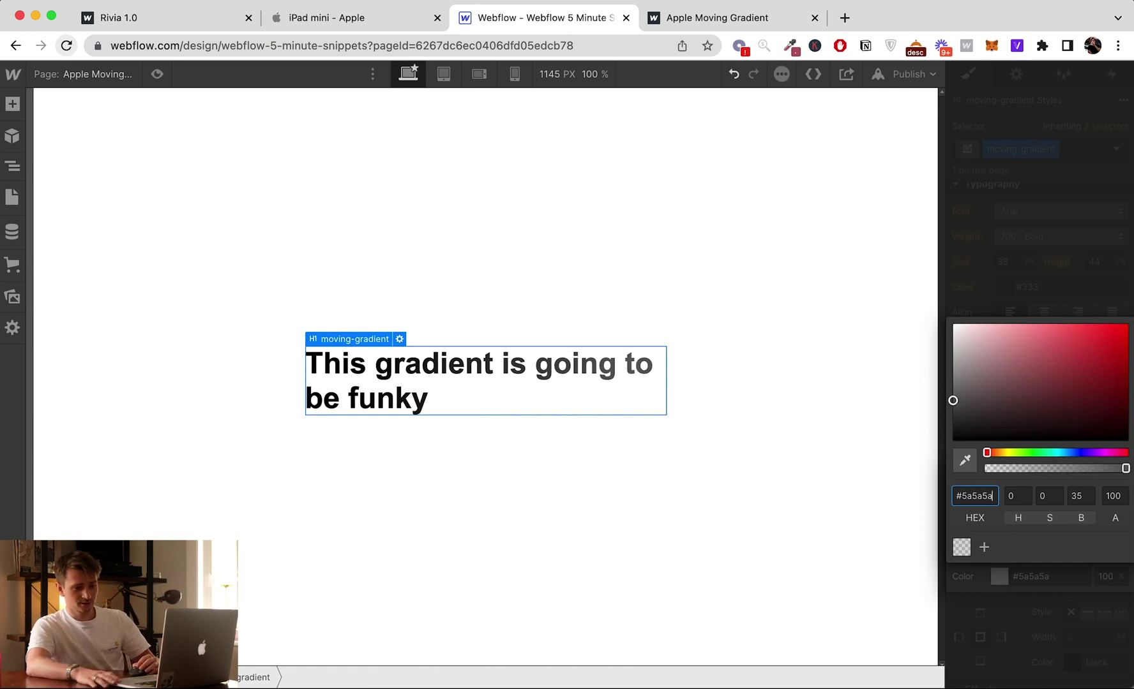
pyautogui.click(1015, 594)
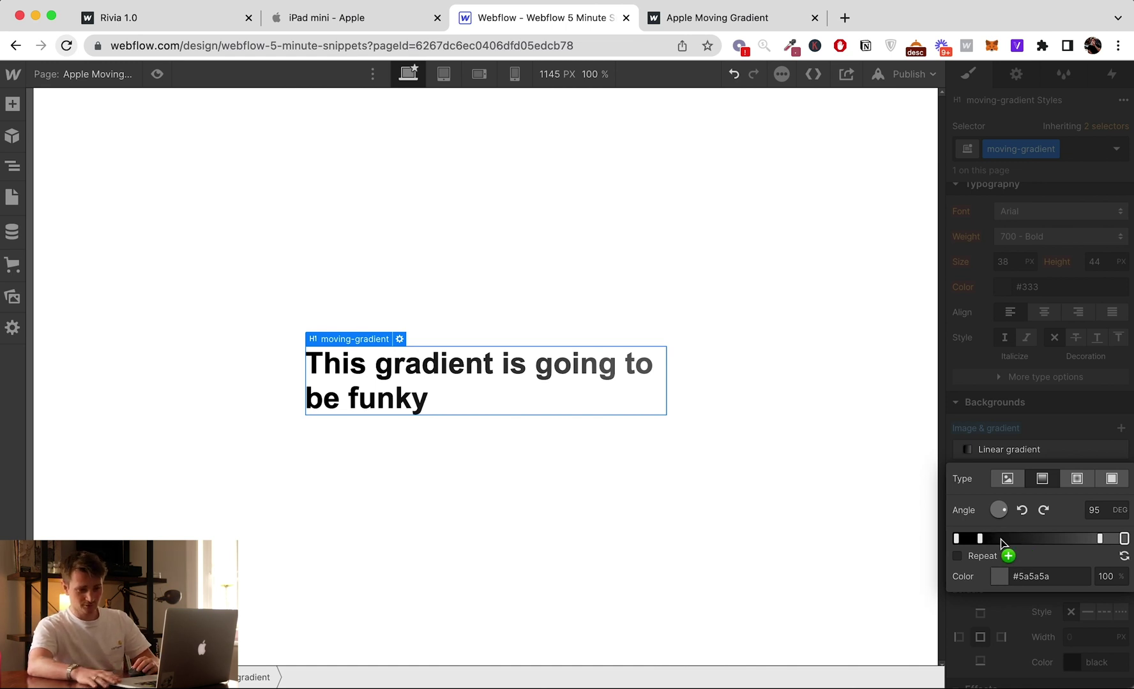
# - Add a gradient stop with pasted purple #a600ff, then shift its hue to magenta
pyautogui.click(999, 539)
pyautogui.click(999, 571)
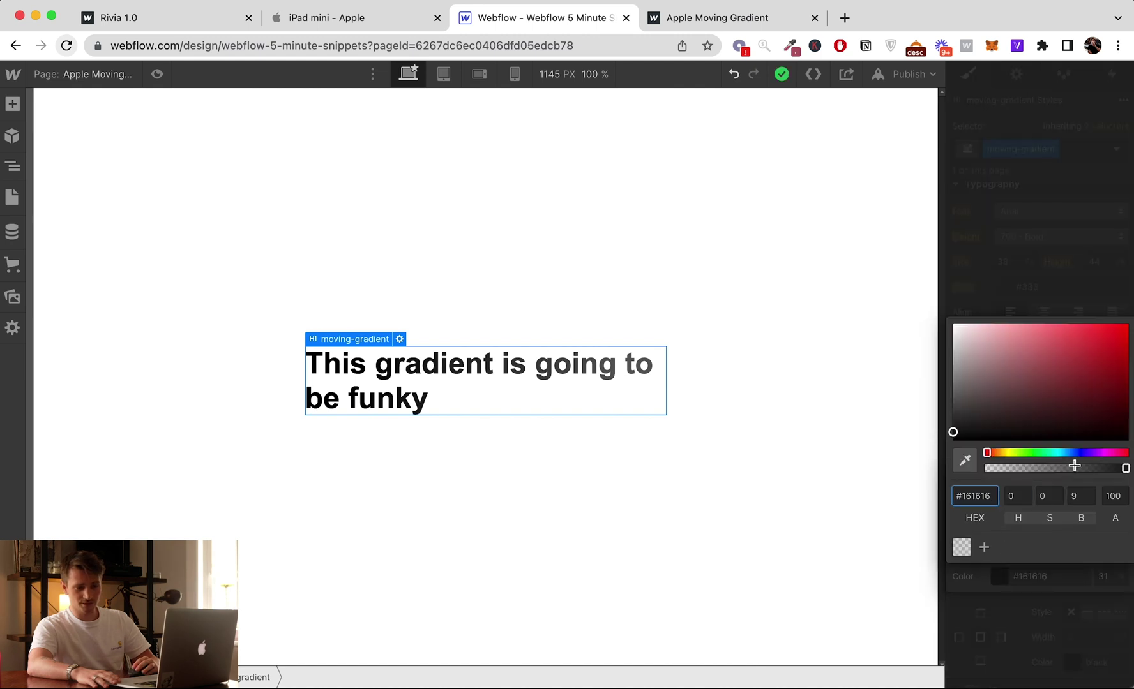
pyautogui.write('#a600ff')
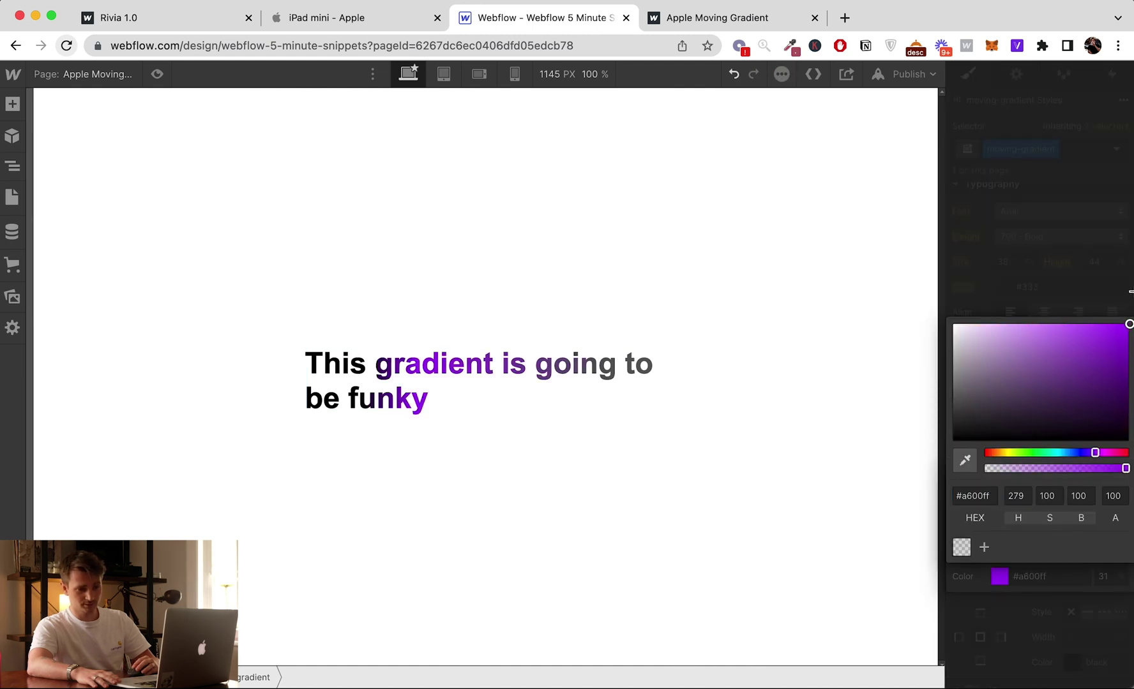
pyautogui.click(1028, 621)
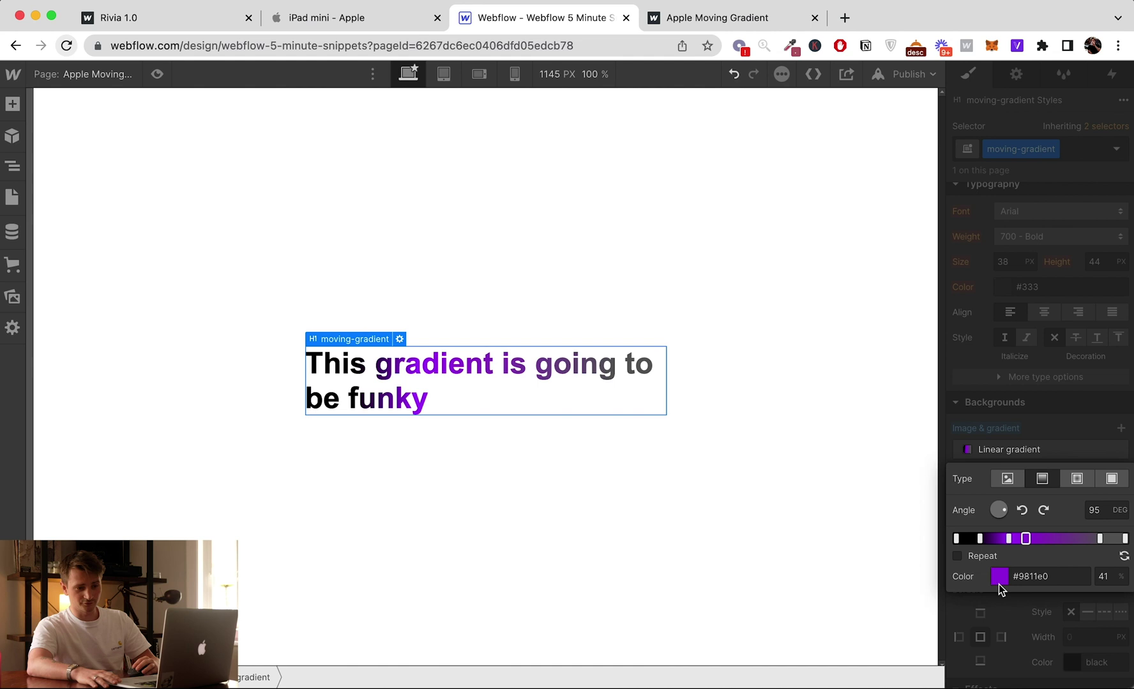
pyautogui.click(999, 577)
pyautogui.click(1097, 454)
pyautogui.moveTo(1098, 454); pyautogui.dragTo(1129, 452)
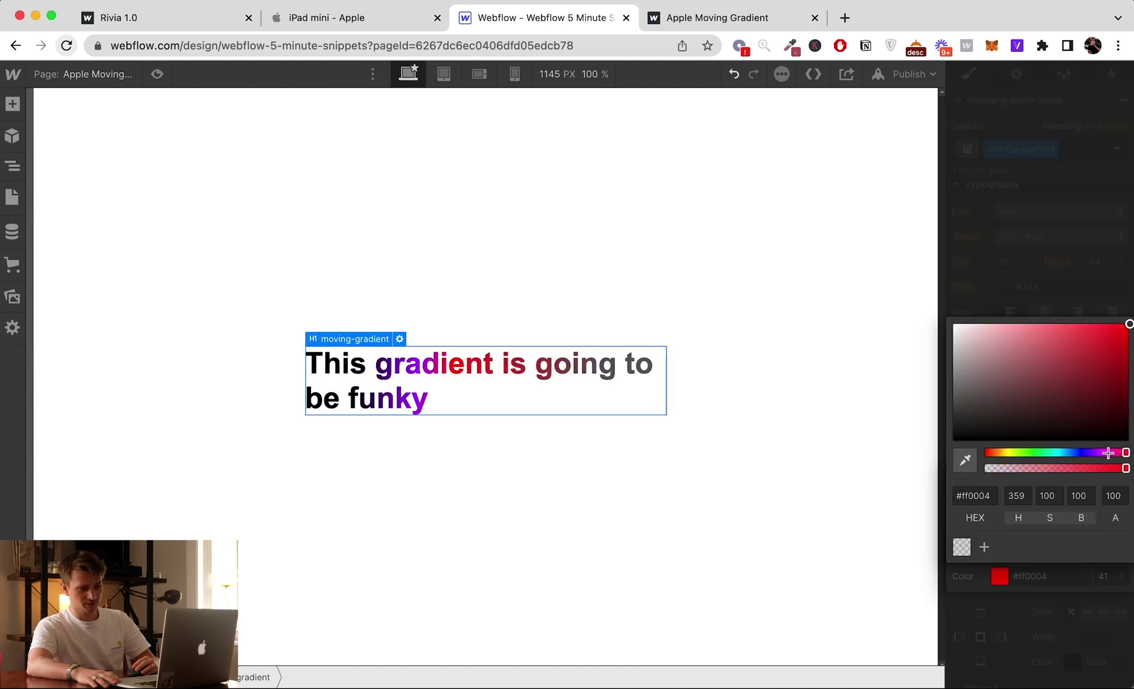
pyautogui.click(1102, 453)
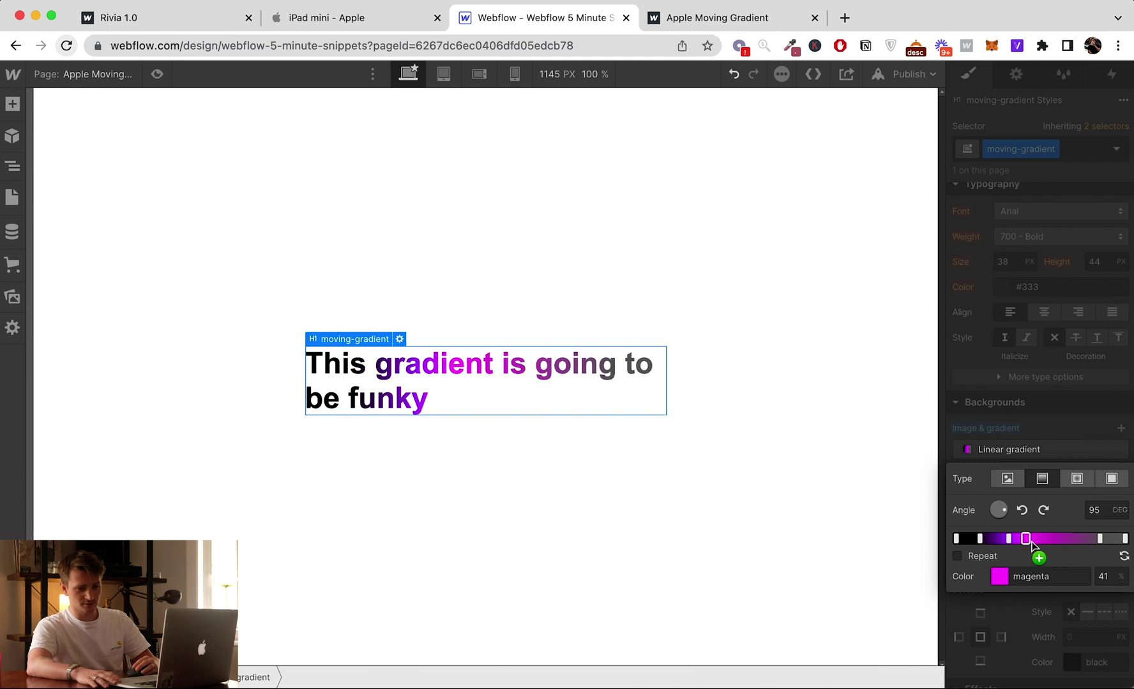
# - Add a fully saturated vivid pink stop at 67% and close the gradient editor
pyautogui.click(1050, 538)
pyautogui.click(1000, 576)
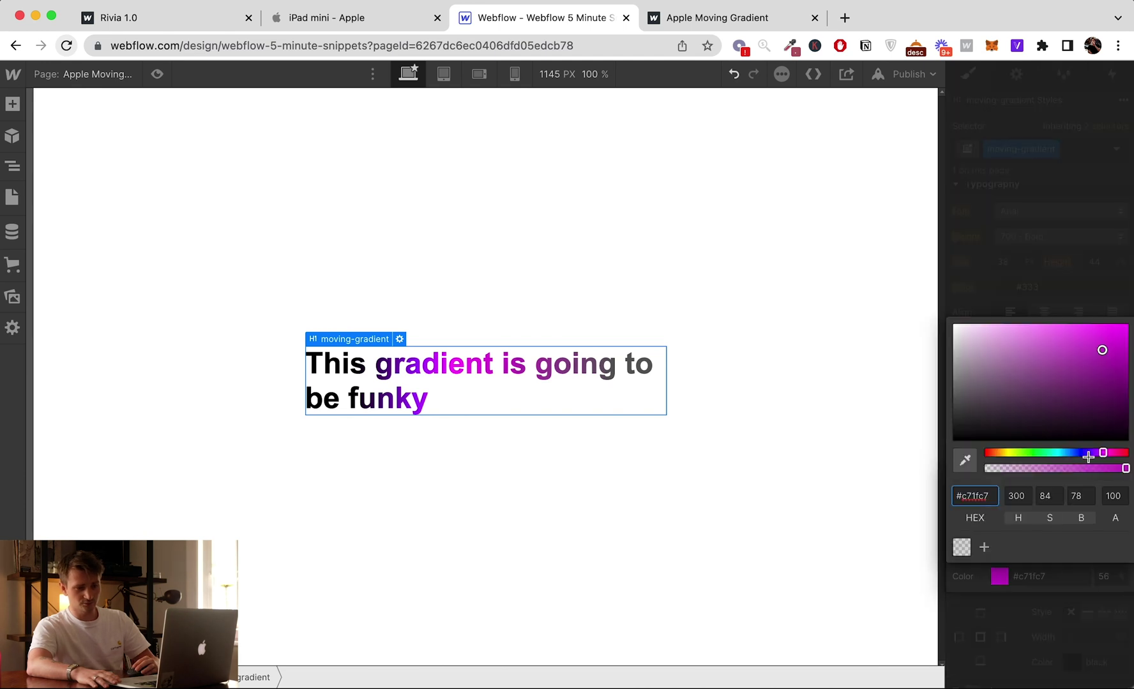
pyautogui.moveTo(1083, 368); pyautogui.dragTo(1127, 326)
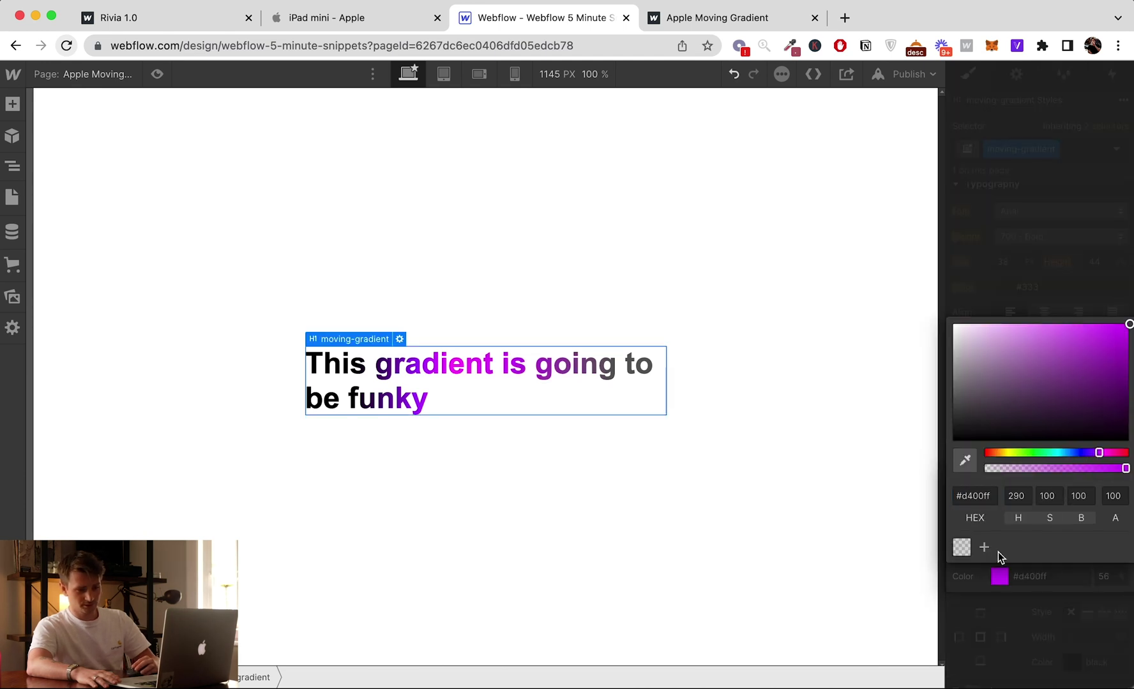
pyautogui.moveTo(1050, 538); pyautogui.dragTo(1059, 538)
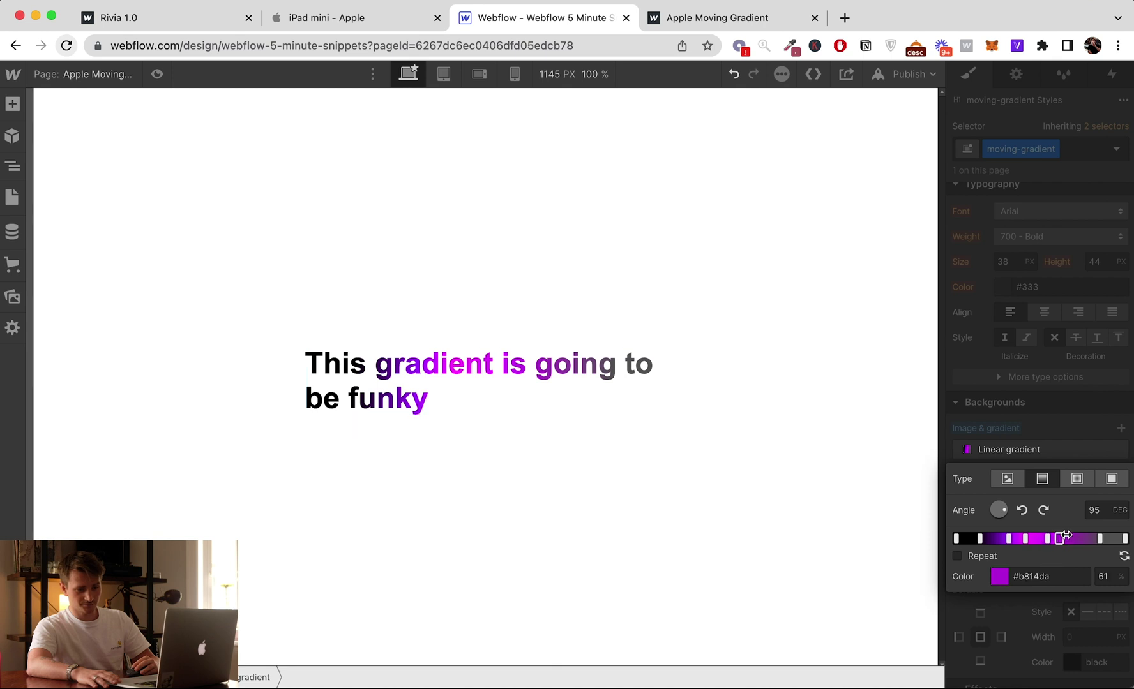
pyautogui.click(999, 576)
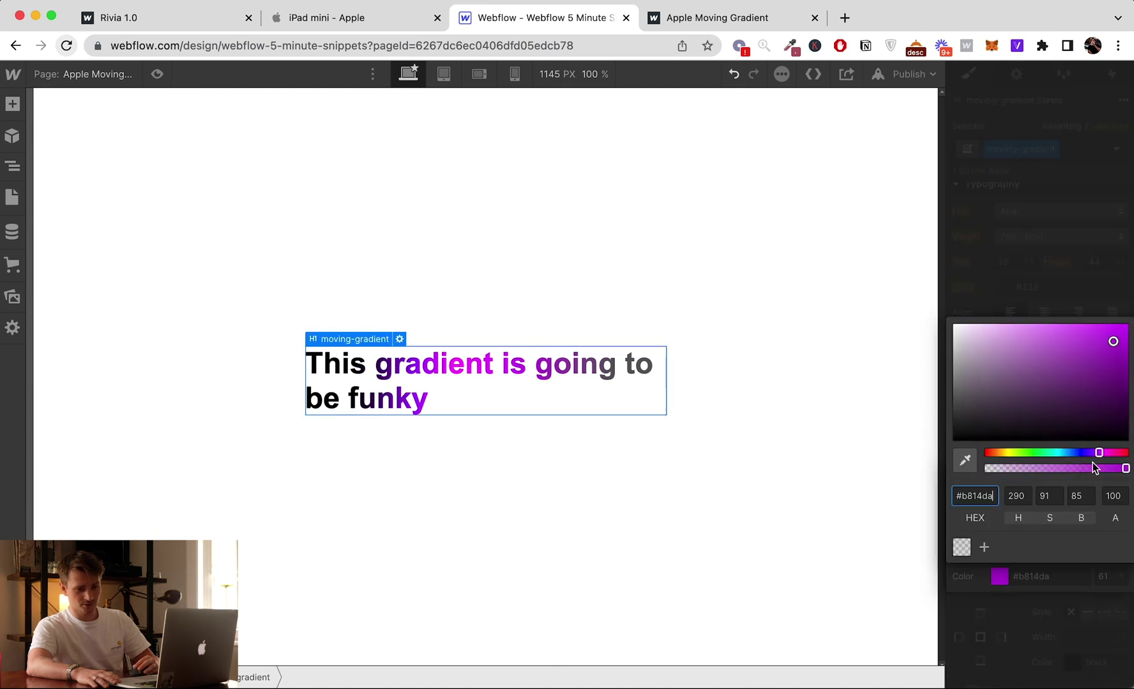
pyautogui.moveTo(1099, 454); pyautogui.dragTo(1107, 453)
pyautogui.moveTo(1126, 340); pyautogui.dragTo(1131, 265)
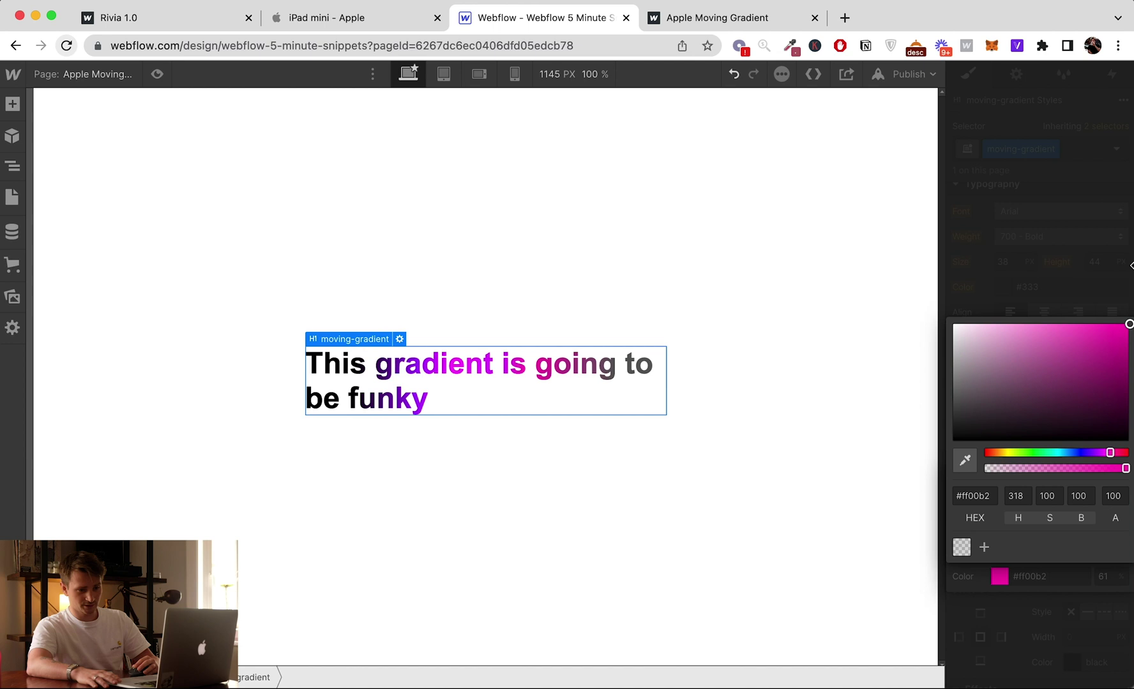
pyautogui.moveTo(1115, 450); pyautogui.dragTo(1111, 453)
pyautogui.click(1047, 575)
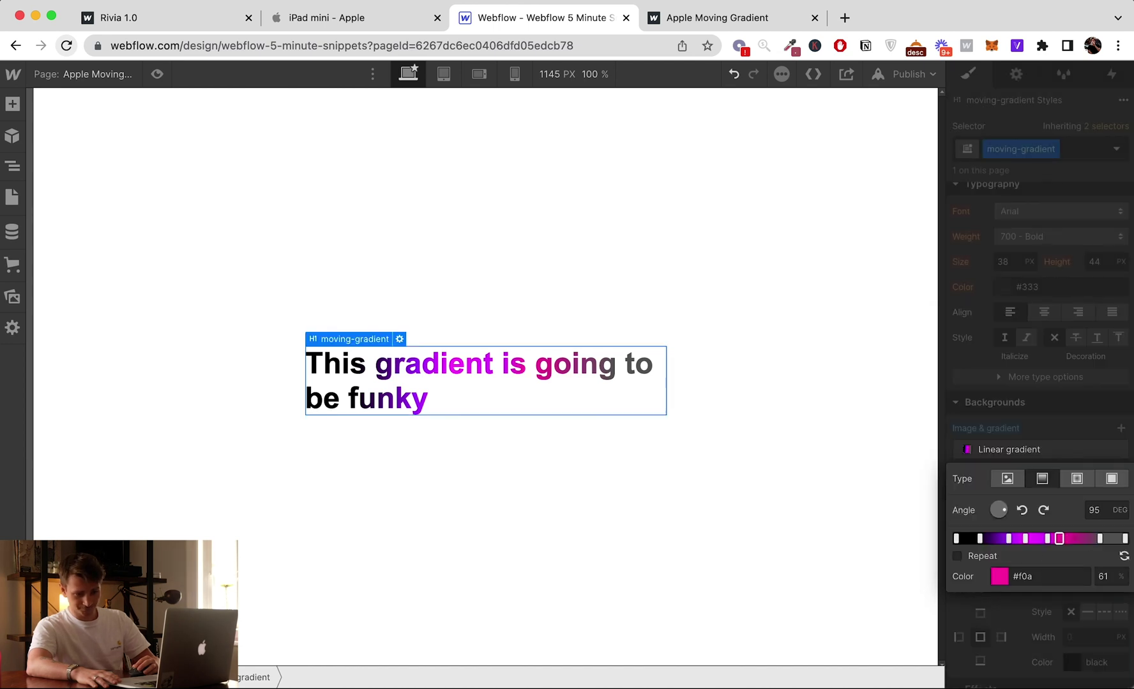
pyautogui.moveTo(1057, 538); pyautogui.dragTo(1094, 538)
pyautogui.moveTo(984, 539); pyautogui.dragTo(985, 539)
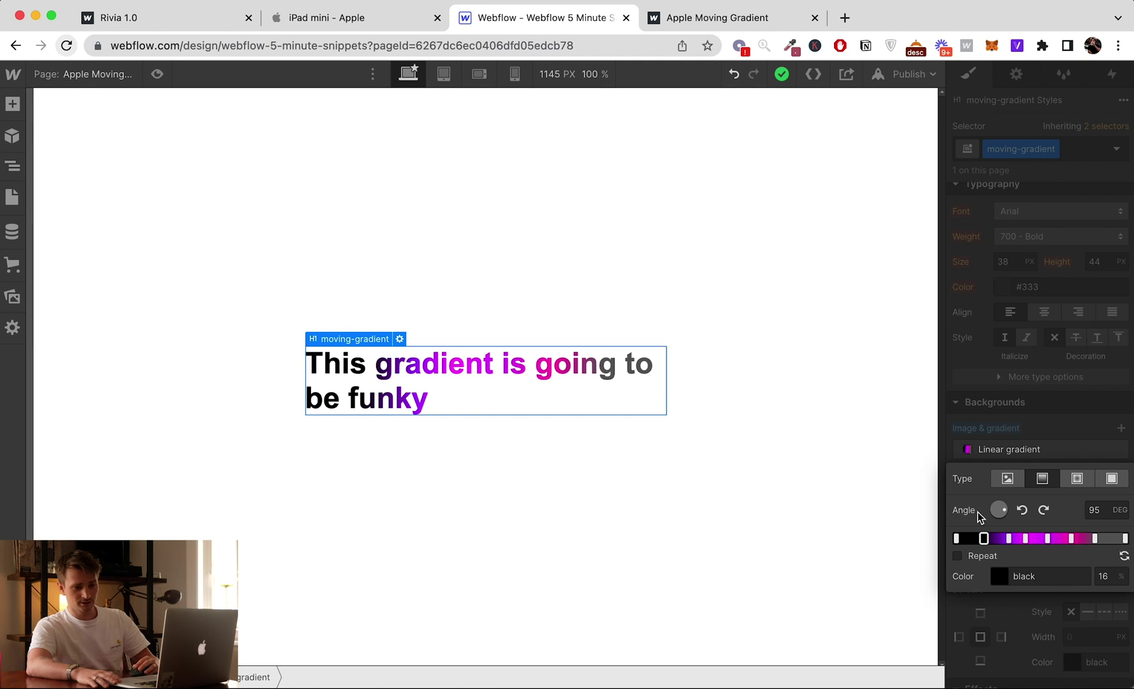
pyautogui.click(1030, 434)
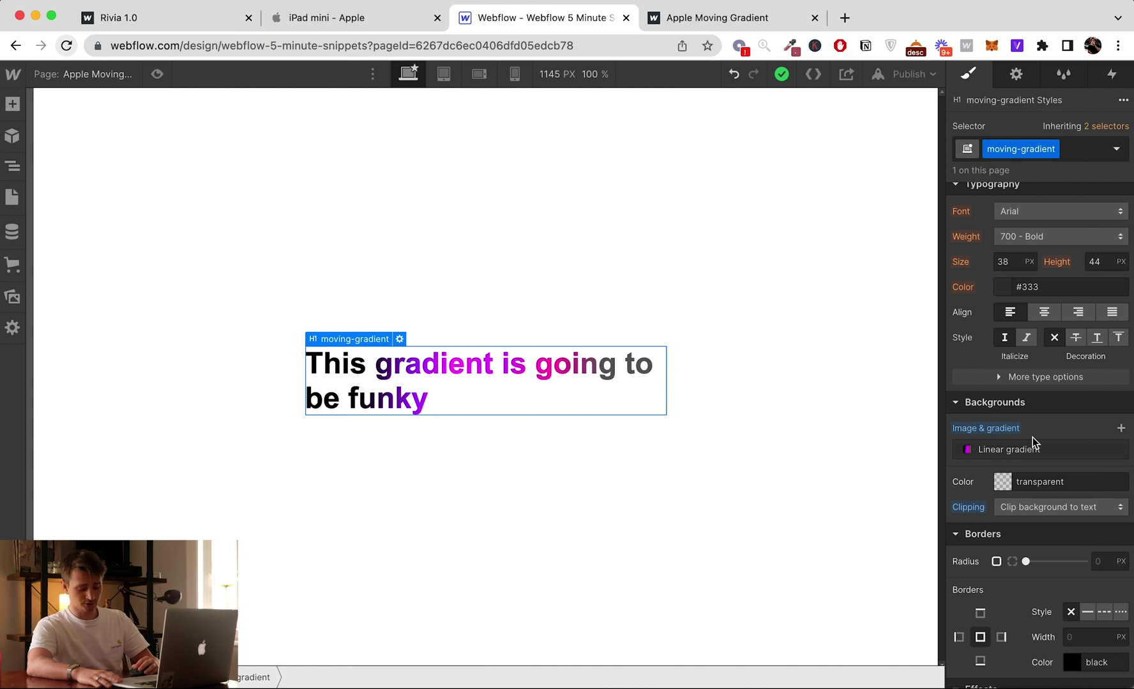
# - Open the Apple Moving Gradient page settings, then select the gradient code snippet in Notion
pyautogui.click(13, 198)
pyautogui.press('super+Tab')
pyautogui.press('super+Tab')
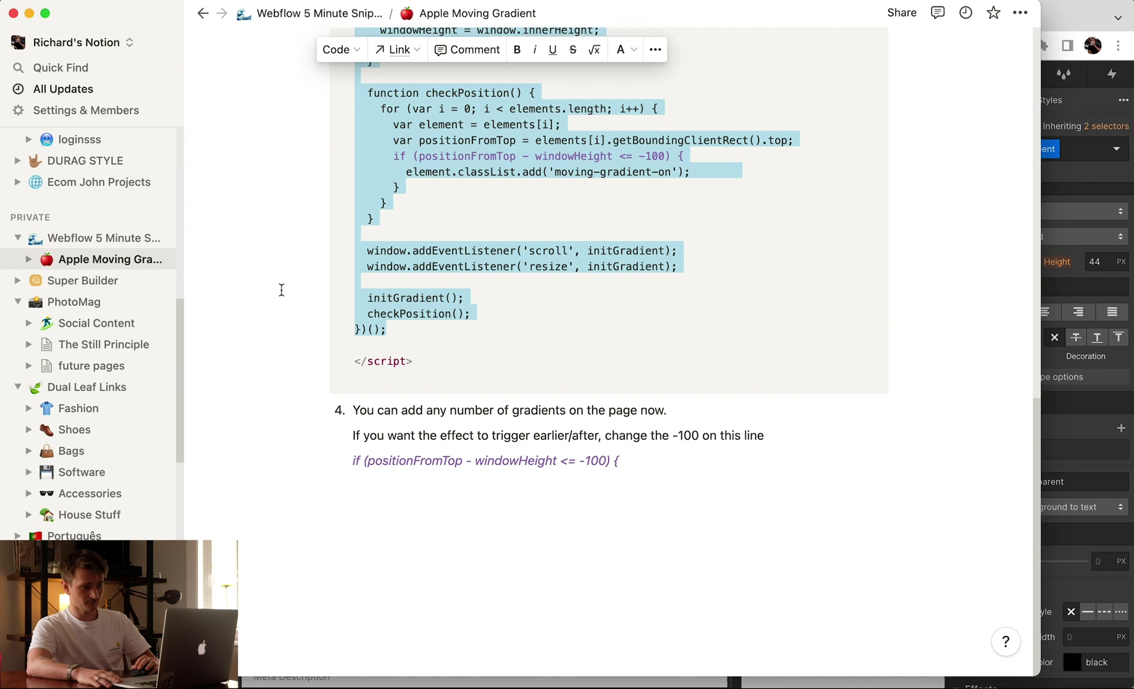
pyautogui.scroll(2, 425, 404)
pyautogui.click(420, 425)
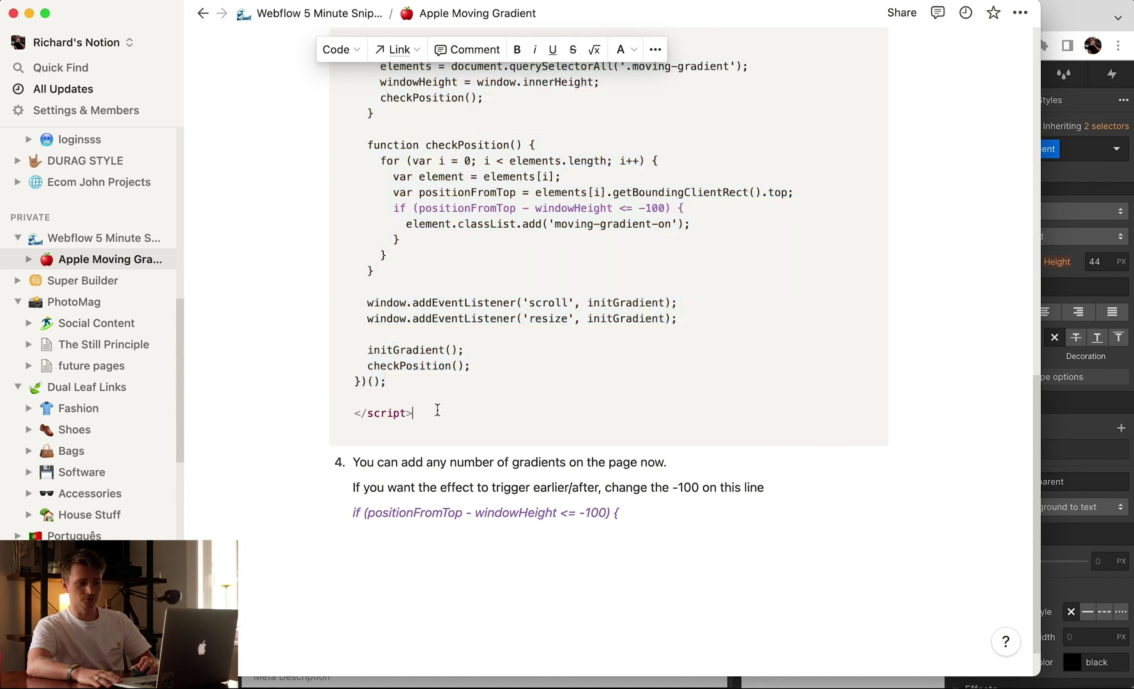
pyautogui.scroll(5, 435, 407)
pyautogui.moveTo(401, 443); pyautogui.dragTo(406, 367)
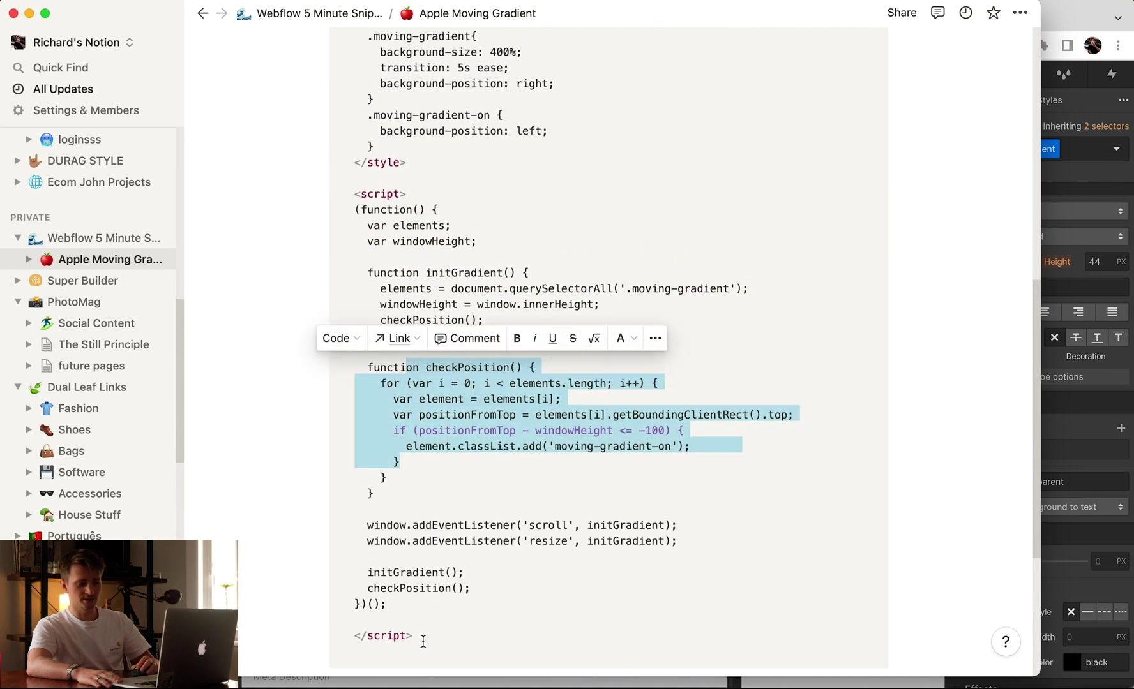
pyautogui.moveTo(423, 641); pyautogui.dragTo(348, 276)
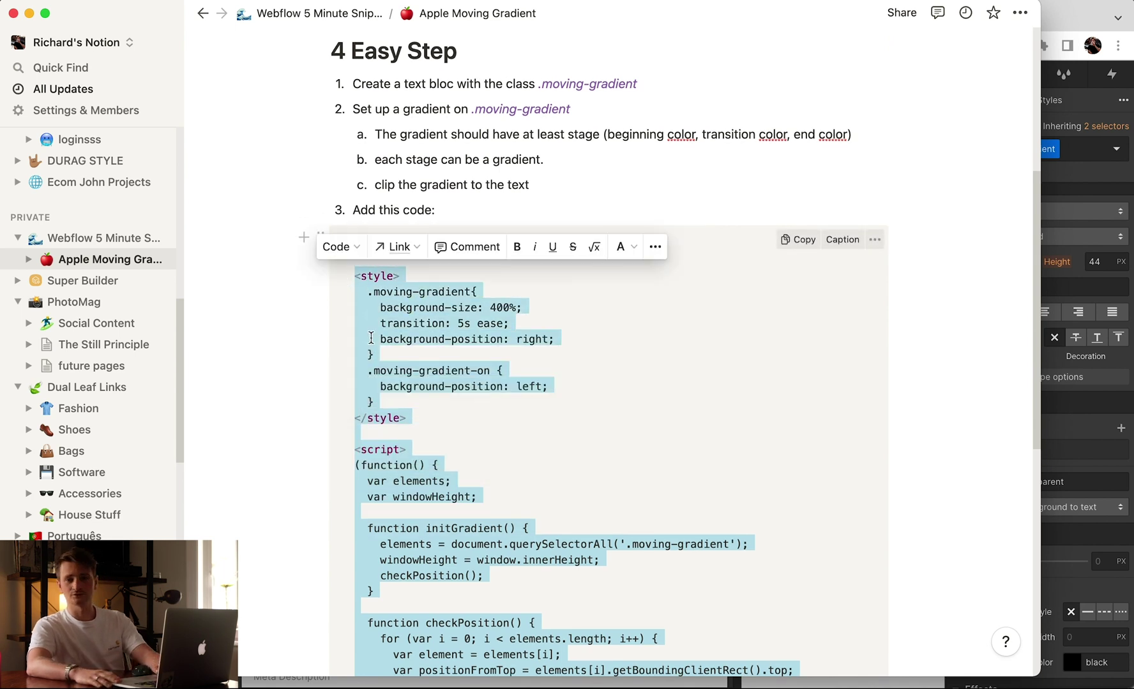
pyautogui.press('super+Tab')
pyautogui.press('super+Tab')
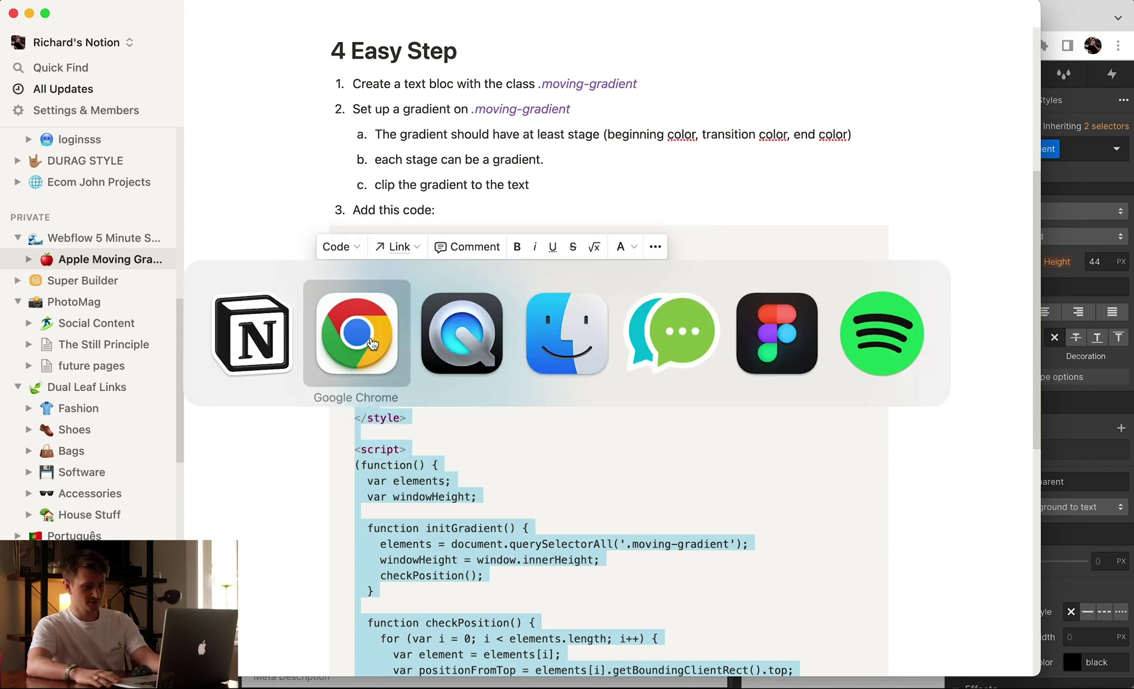
pyautogui.press('super+Tab')
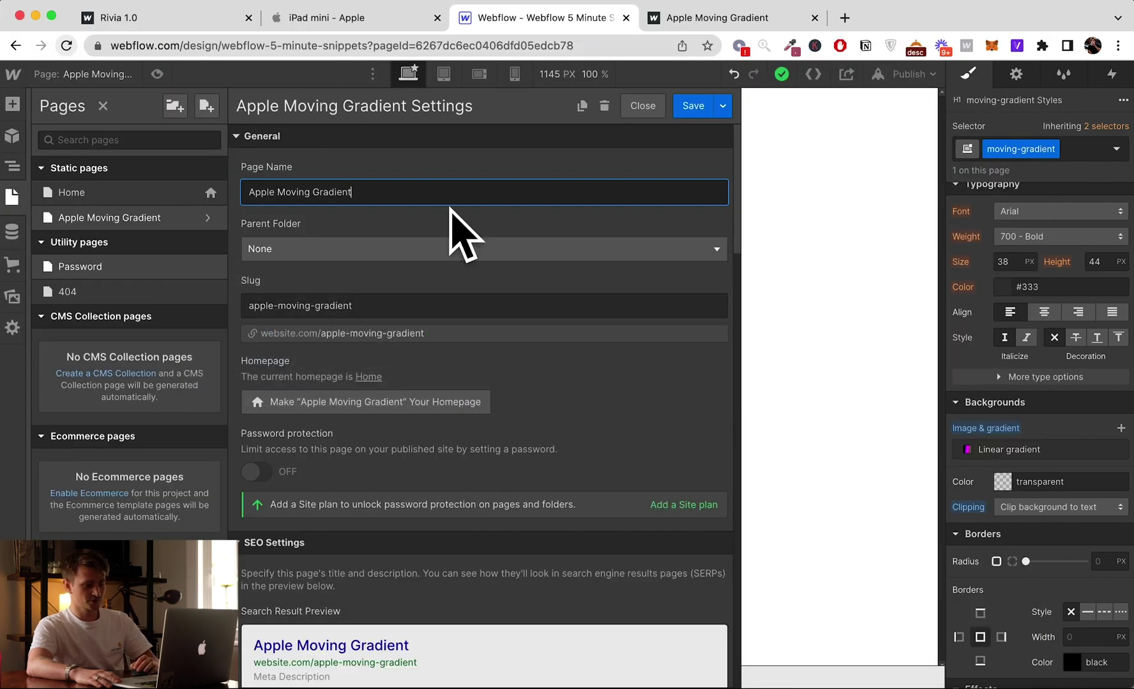
# - Scroll to the Before </body> custom code and select the code and its style block
pyautogui.scroll(-15, 536, 354)
pyautogui.scroll(-10, 447, 441)
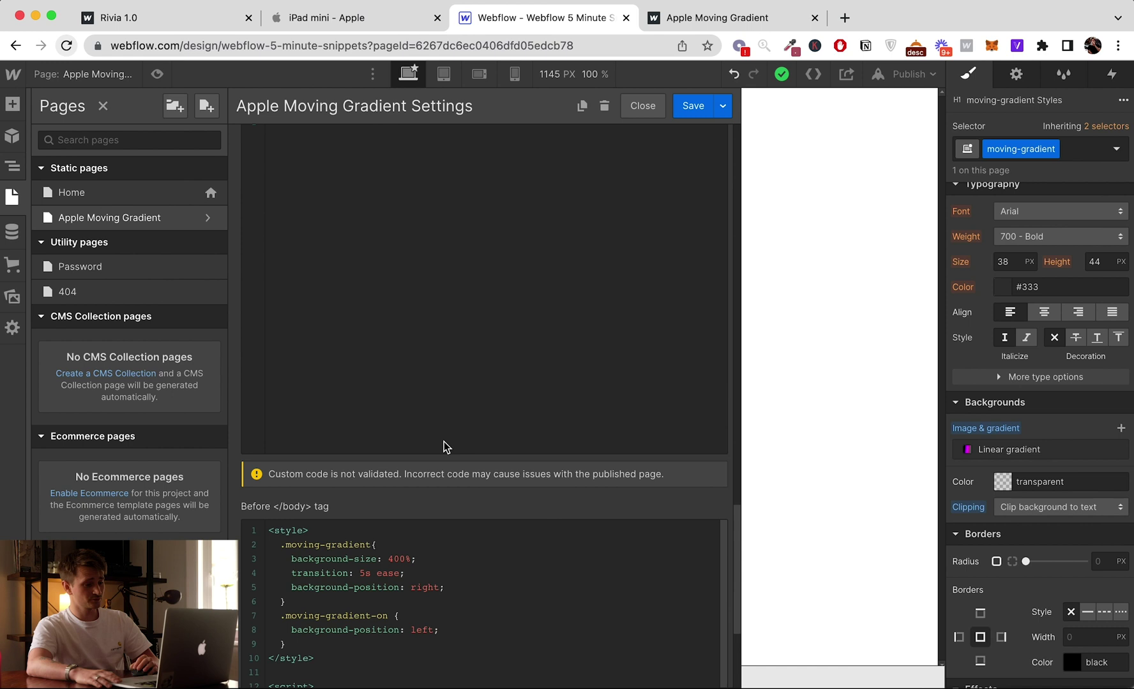
pyautogui.moveTo(551, 664); pyautogui.dragTo(245, 330)
pyautogui.click(463, 375)
pyautogui.scroll(-5, 463, 374)
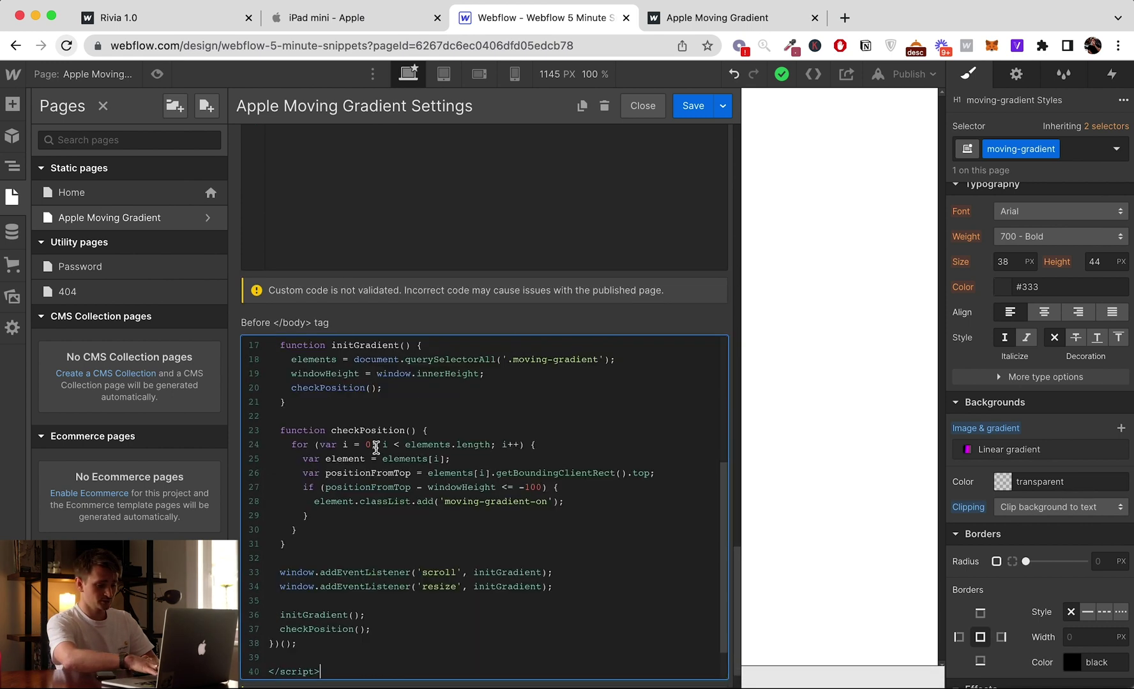
pyautogui.scroll(5, 460, 383)
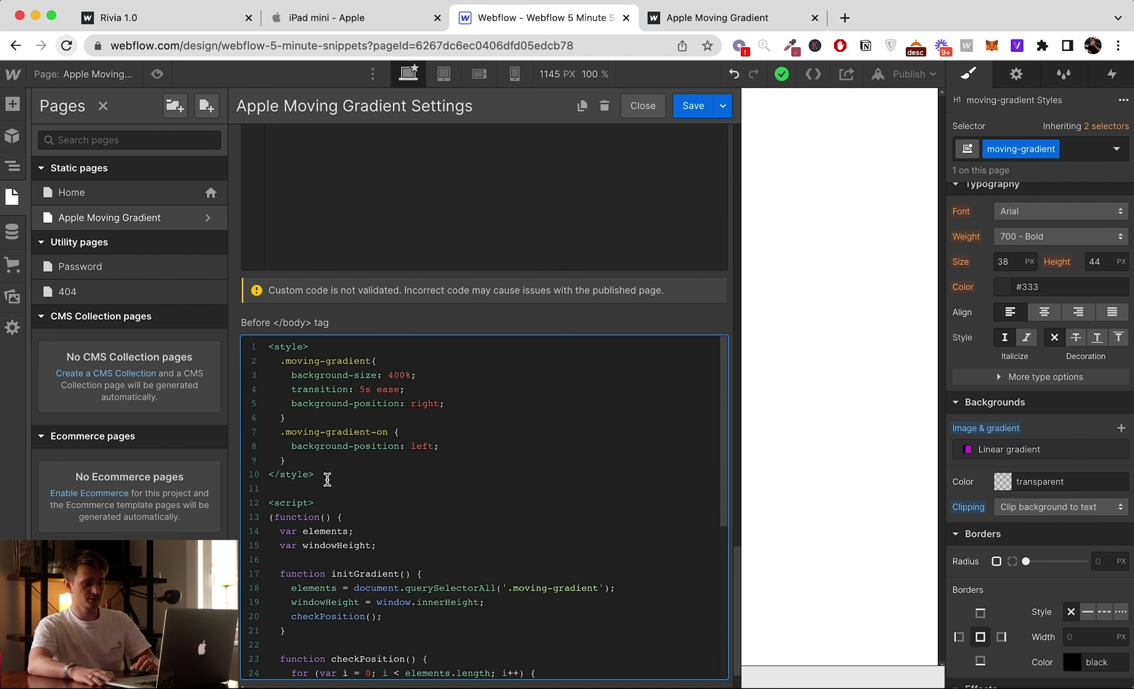
pyautogui.moveTo(326, 473); pyautogui.dragTo(244, 348)
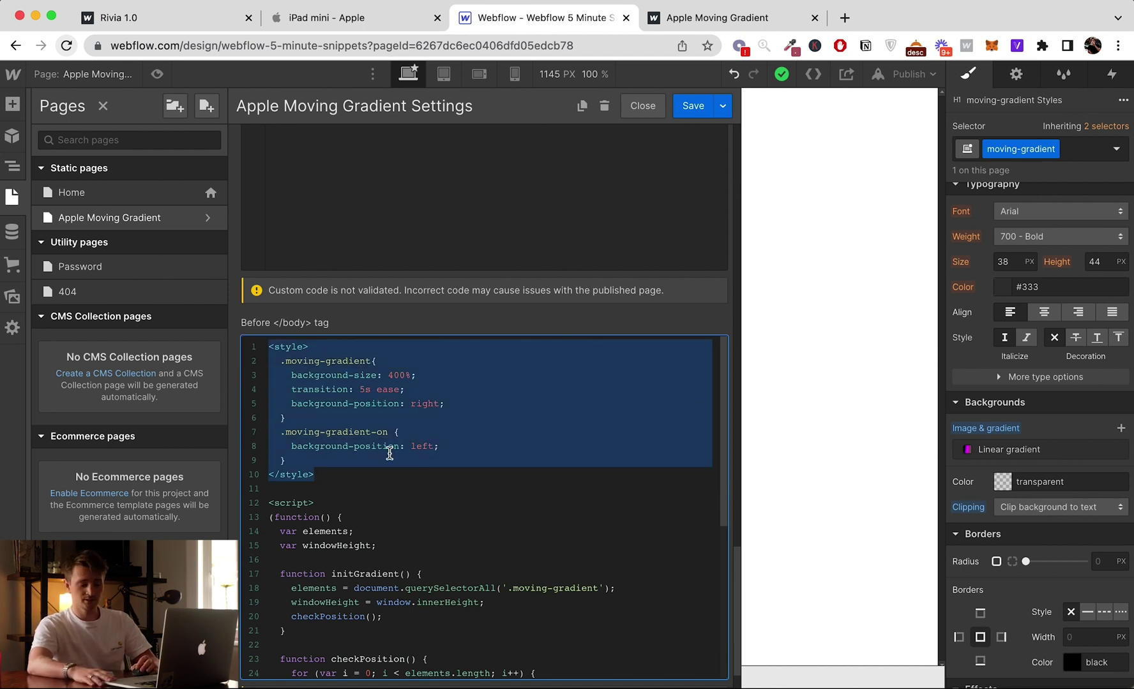
pyautogui.click(385, 475)
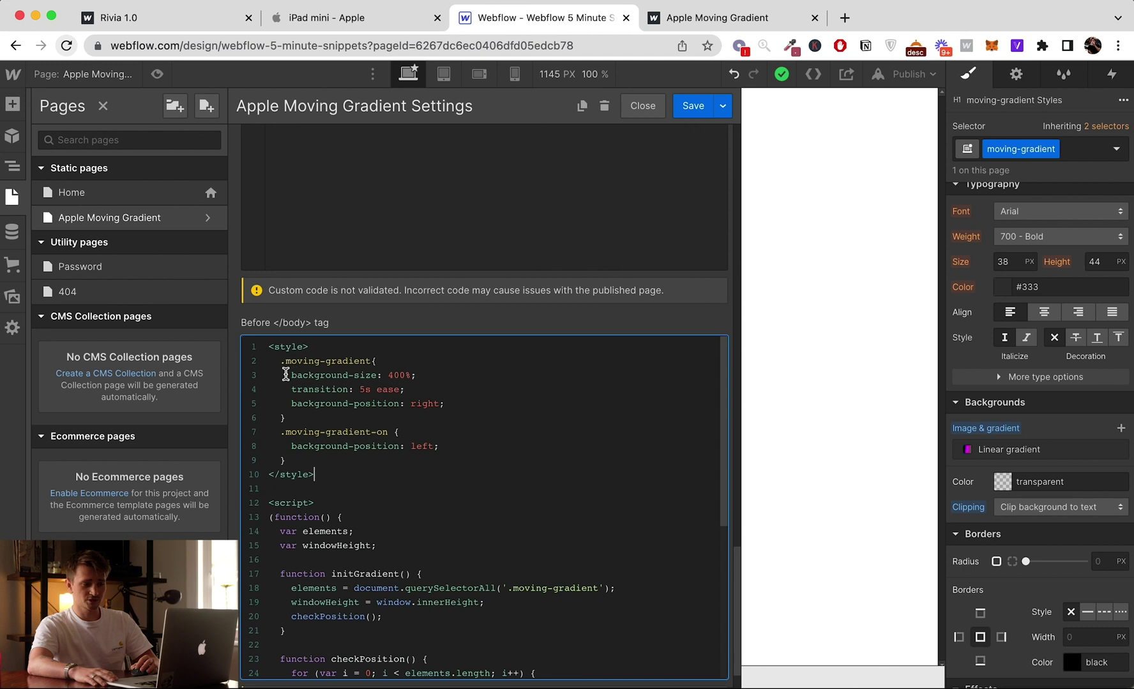
# - Highlight the background-size: 400%, background-position: right and .moving-gradient-on rules
pyautogui.moveTo(292, 375); pyautogui.dragTo(416, 371)
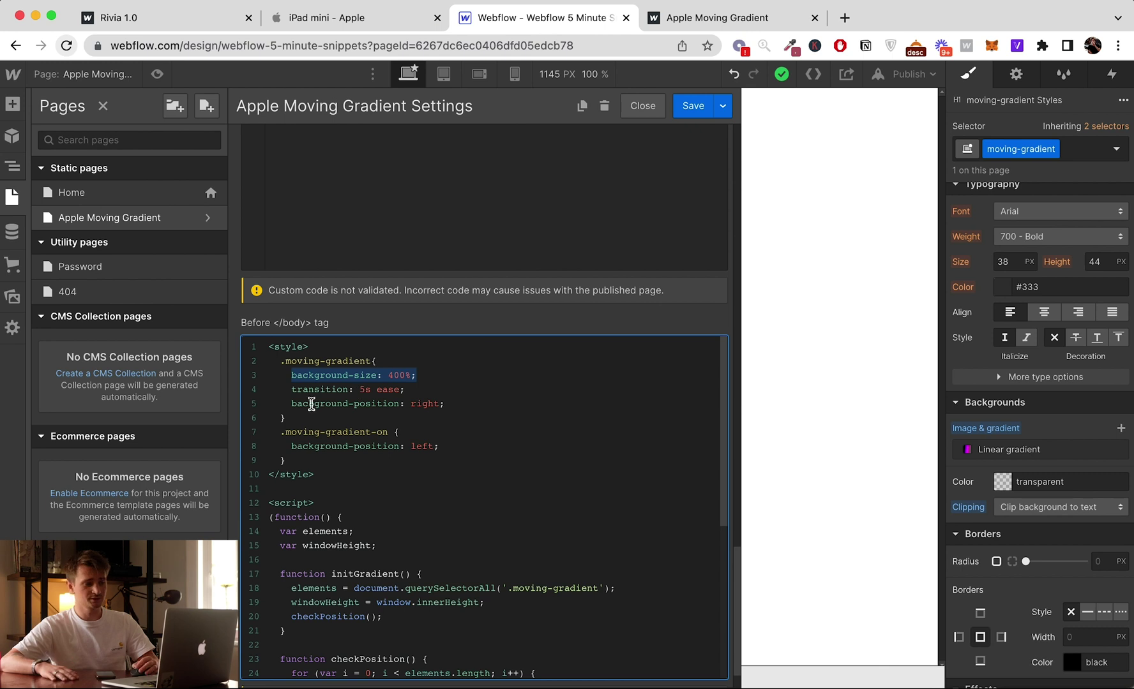
pyautogui.moveTo(291, 406); pyautogui.dragTo(448, 404)
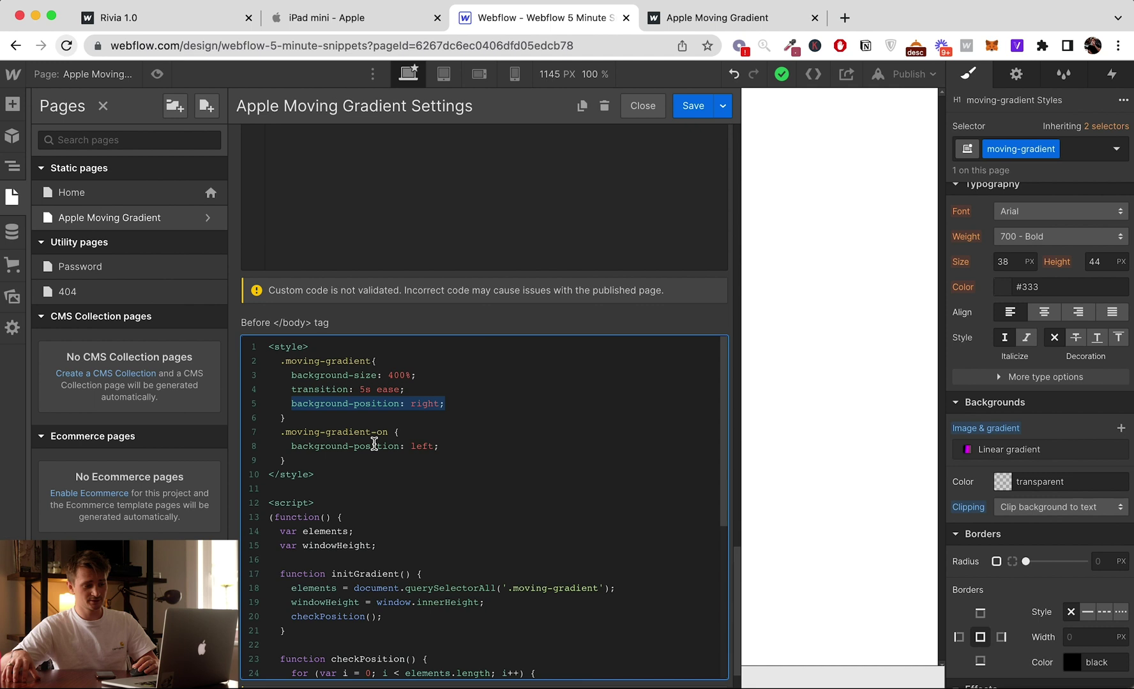
pyautogui.moveTo(281, 434); pyautogui.dragTo(297, 462)
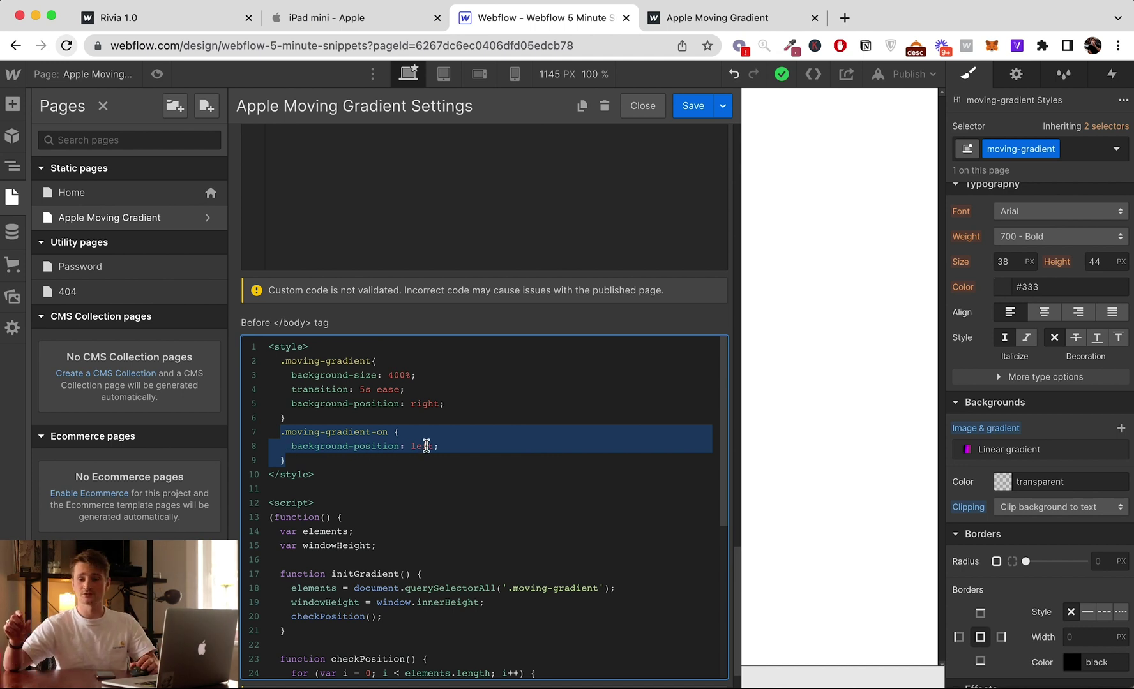
pyautogui.click(426, 445)
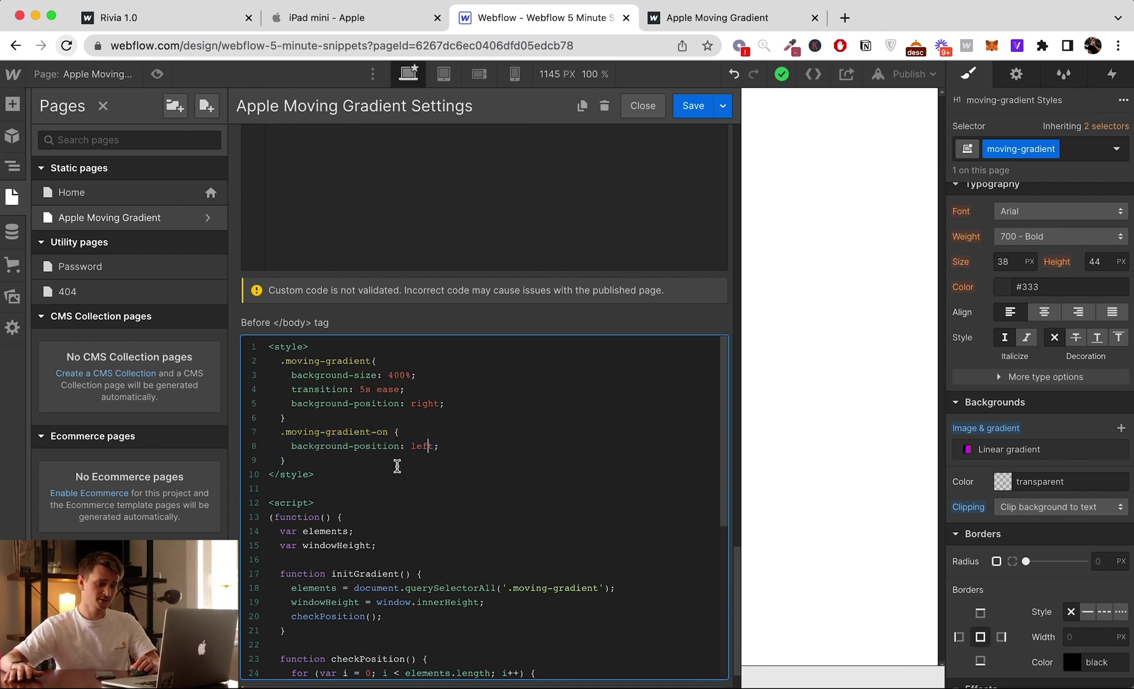
# - Scroll down to the scroll script and highlight its 100 trigger offset value
pyautogui.scroll(-3, 392, 470)
pyautogui.scroll(-1, 364, 510)
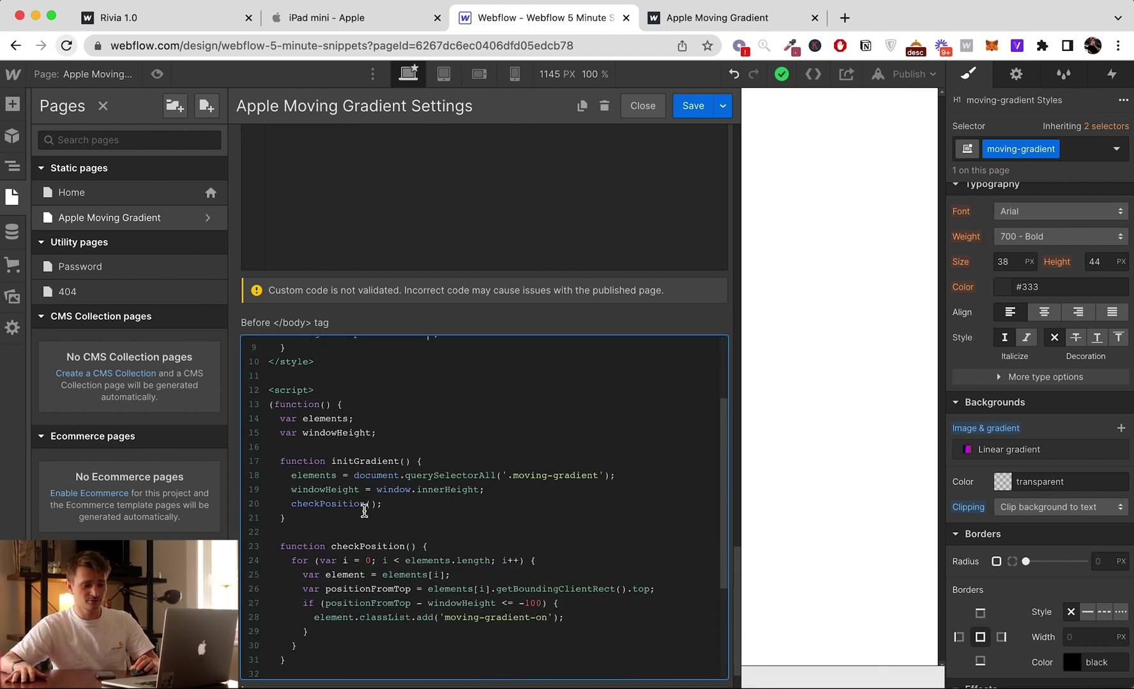
pyautogui.scroll(-2, 393, 520)
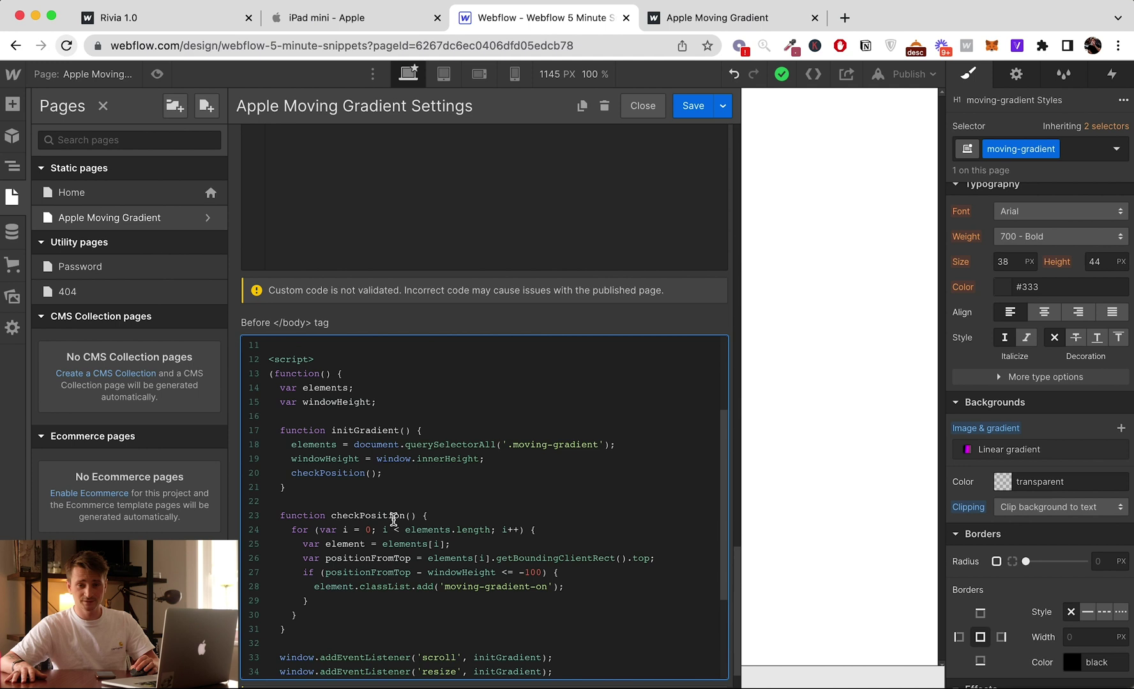
pyautogui.scroll(-3, 393, 520)
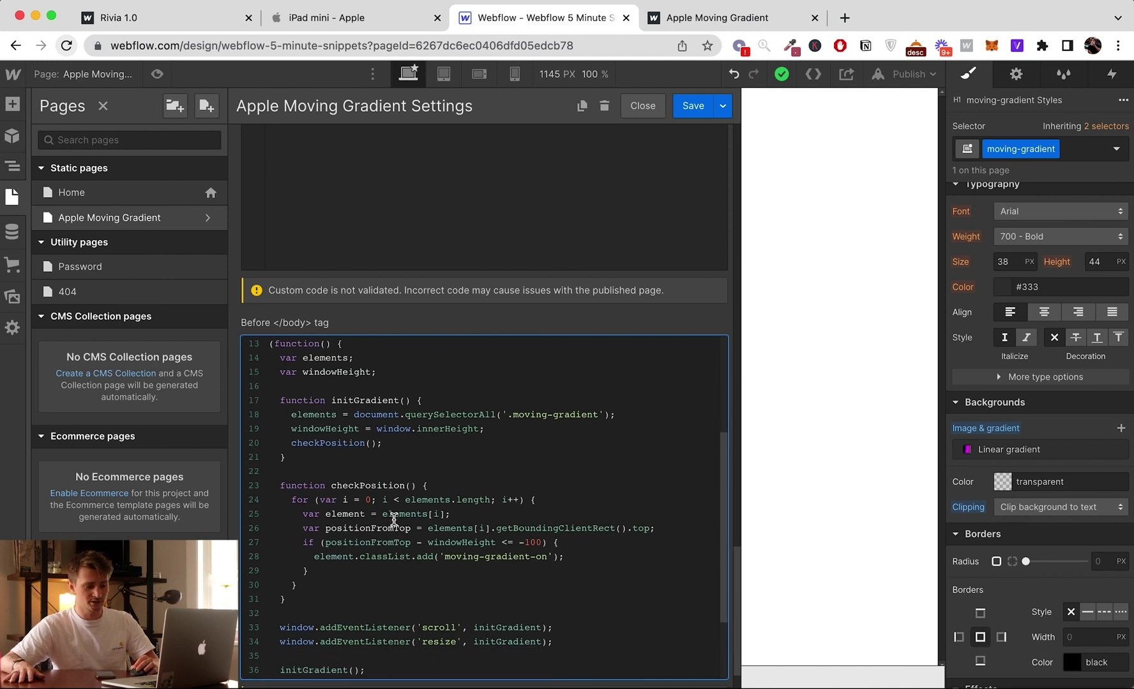
pyautogui.moveTo(368, 629); pyautogui.dragTo(312, 552)
pyautogui.scroll(2, 323, 572)
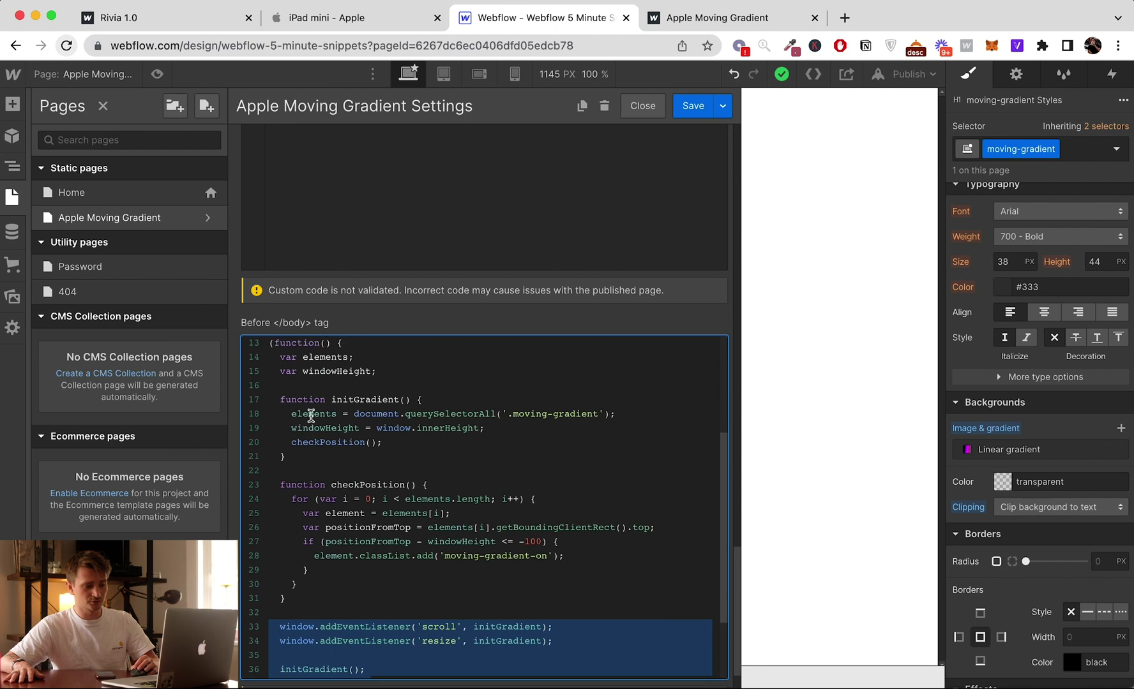
pyautogui.scroll(-2, 361, 504)
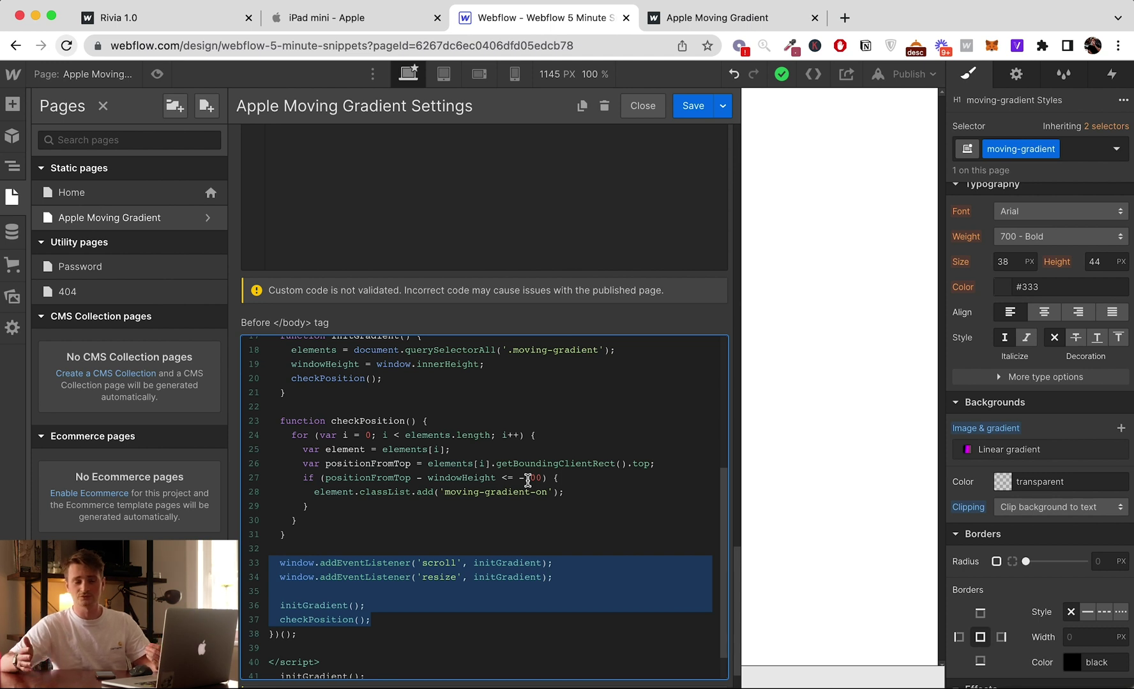
pyautogui.doubleClick(530, 479)
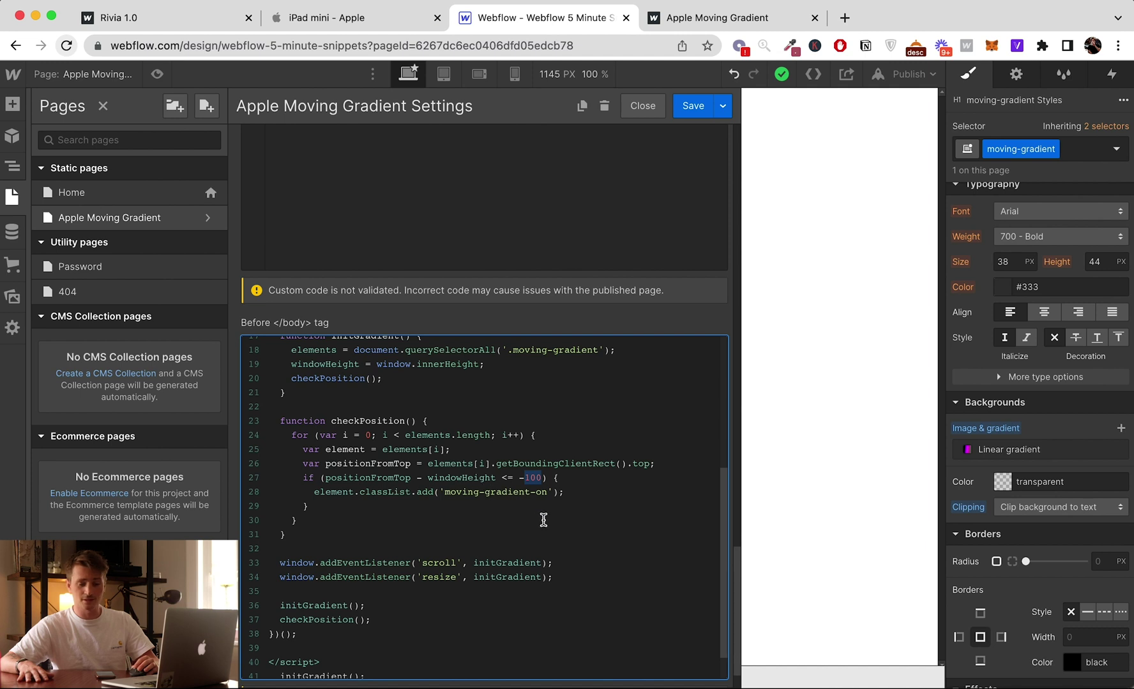
# - Save the page's scroll-gradient custom code, publish to the webflow.io domain, and view the live page
pyautogui.click(700, 113)
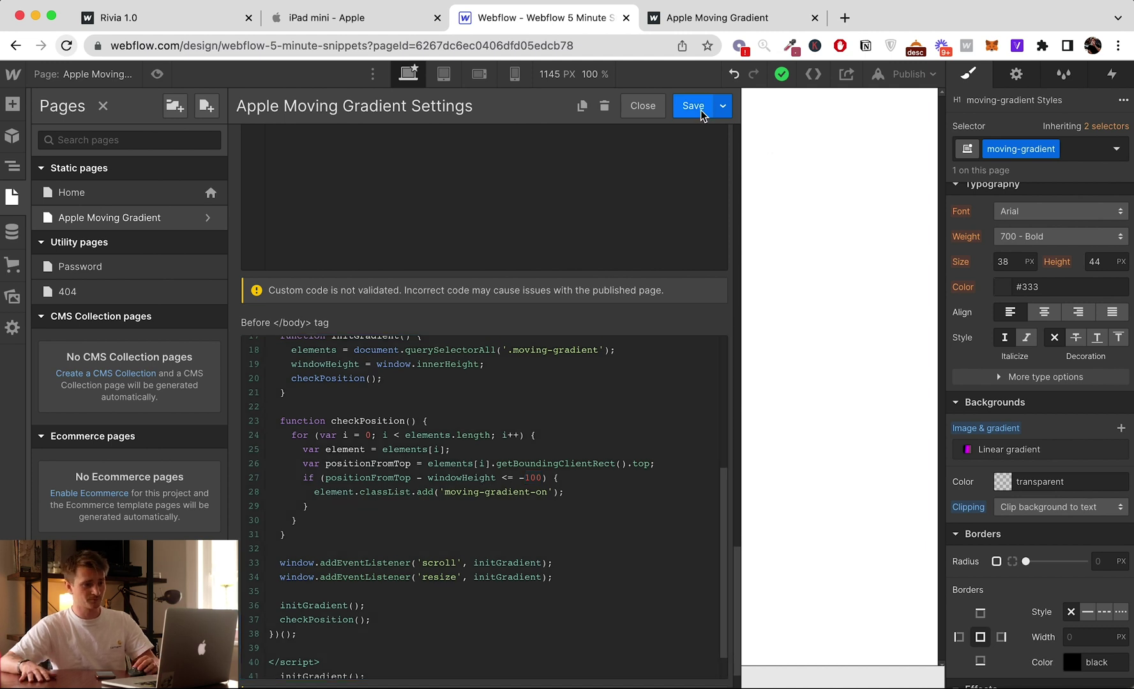
pyautogui.click(901, 74)
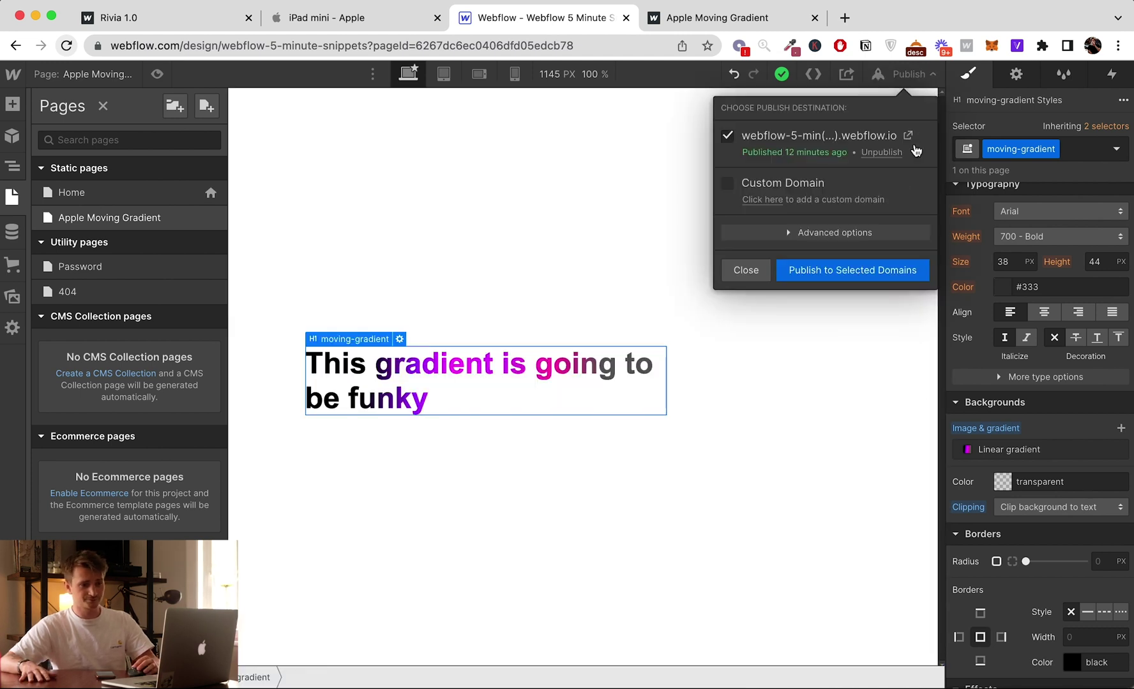
pyautogui.click(888, 270)
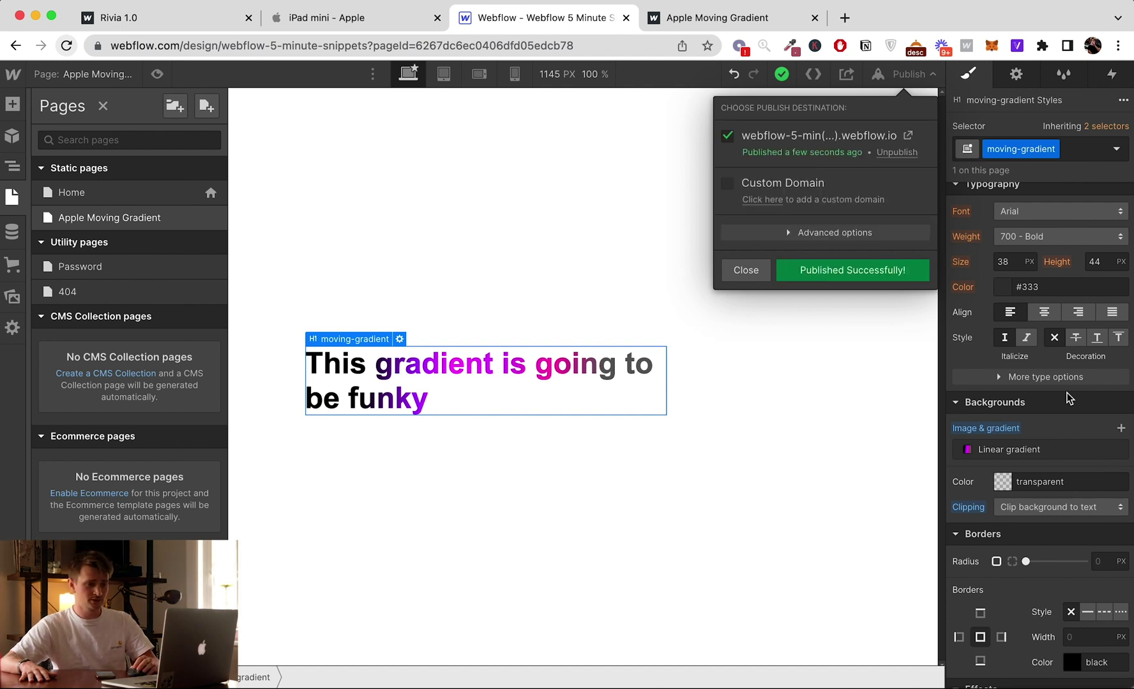
pyautogui.click(907, 137)
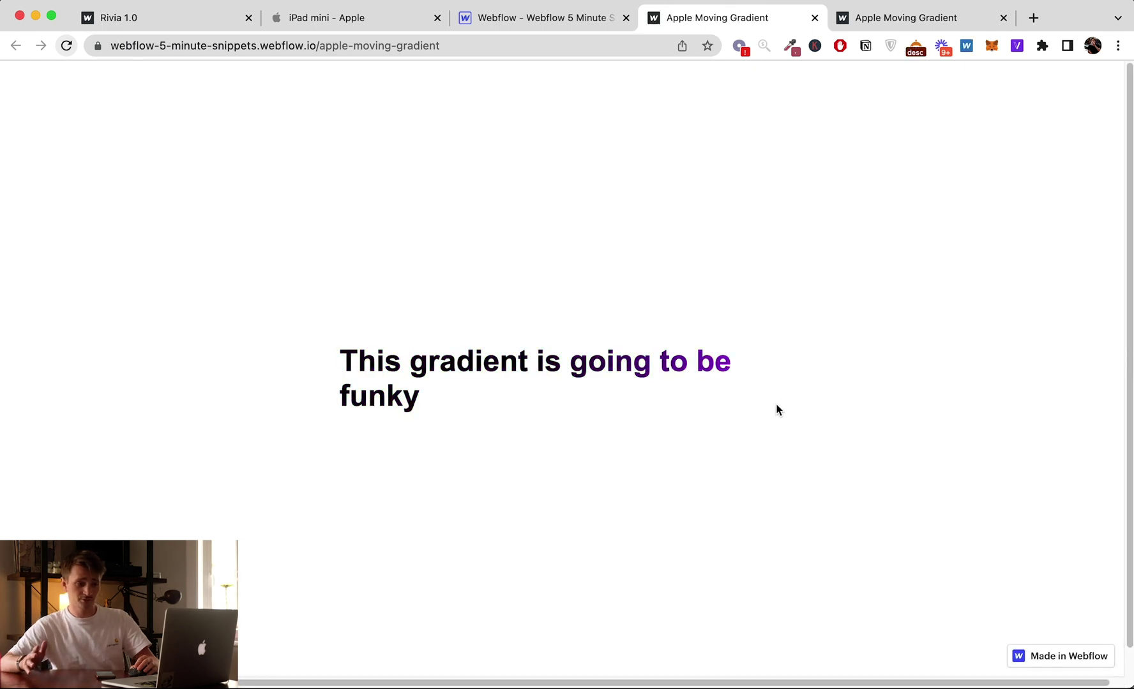
pyautogui.click(490, 24)
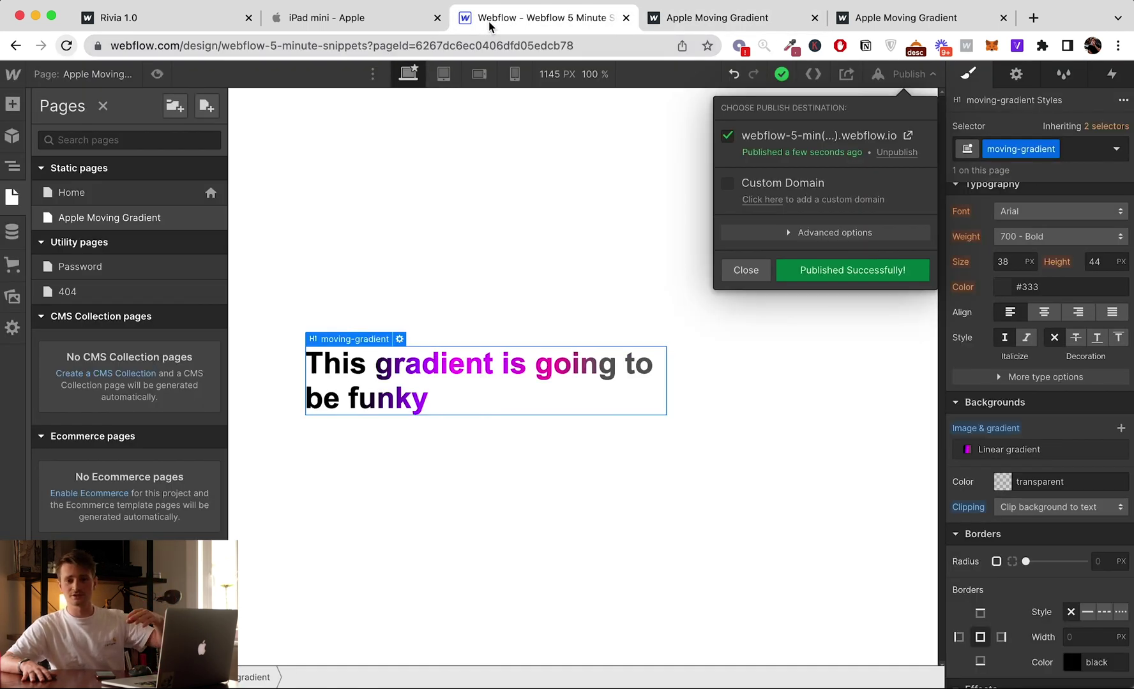
# - Add a new section to the page body with the class section-placholder
pyautogui.click(414, 173)
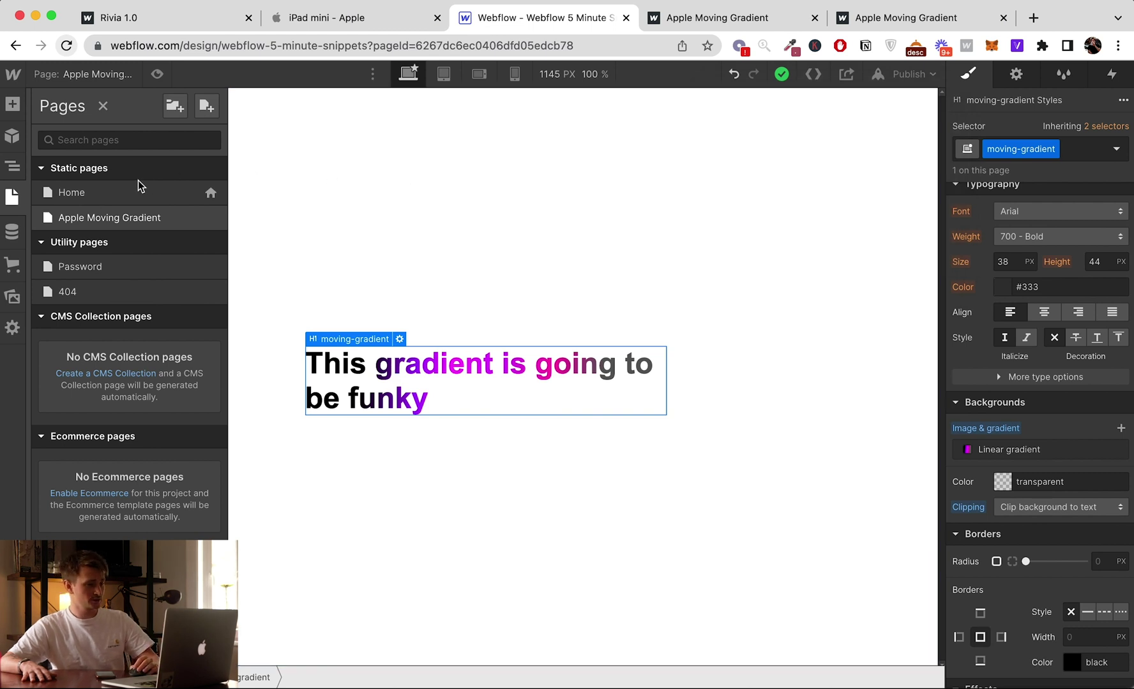
pyautogui.click(13, 166)
pyautogui.click(64, 134)
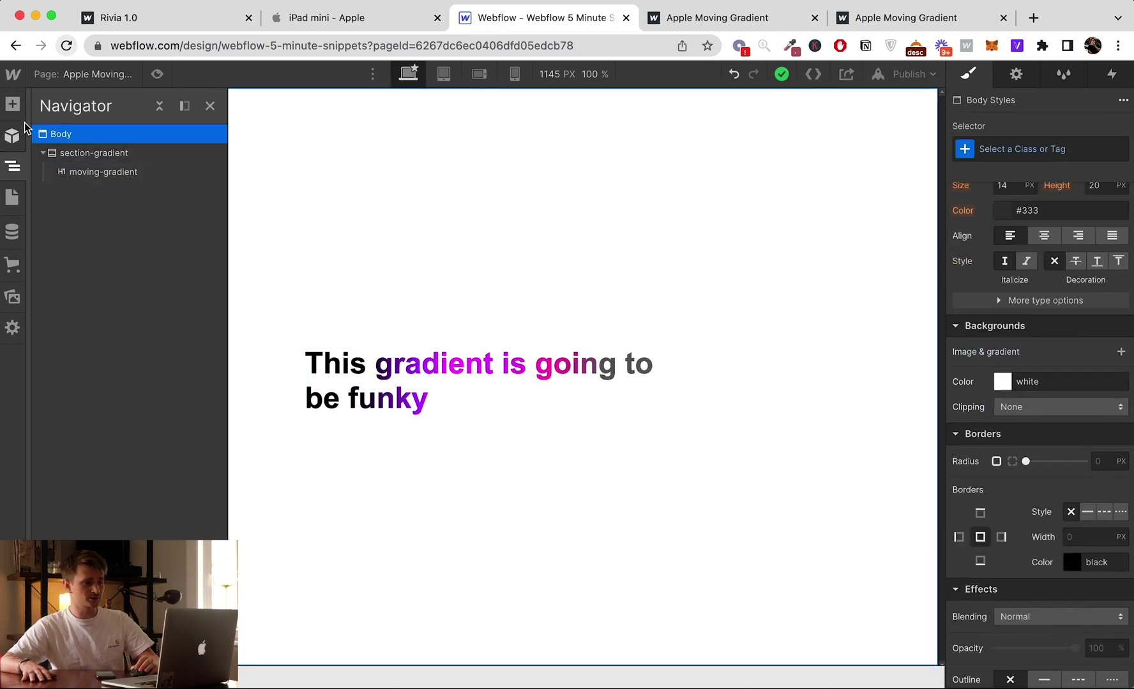
pyautogui.click(12, 104)
pyautogui.click(64, 205)
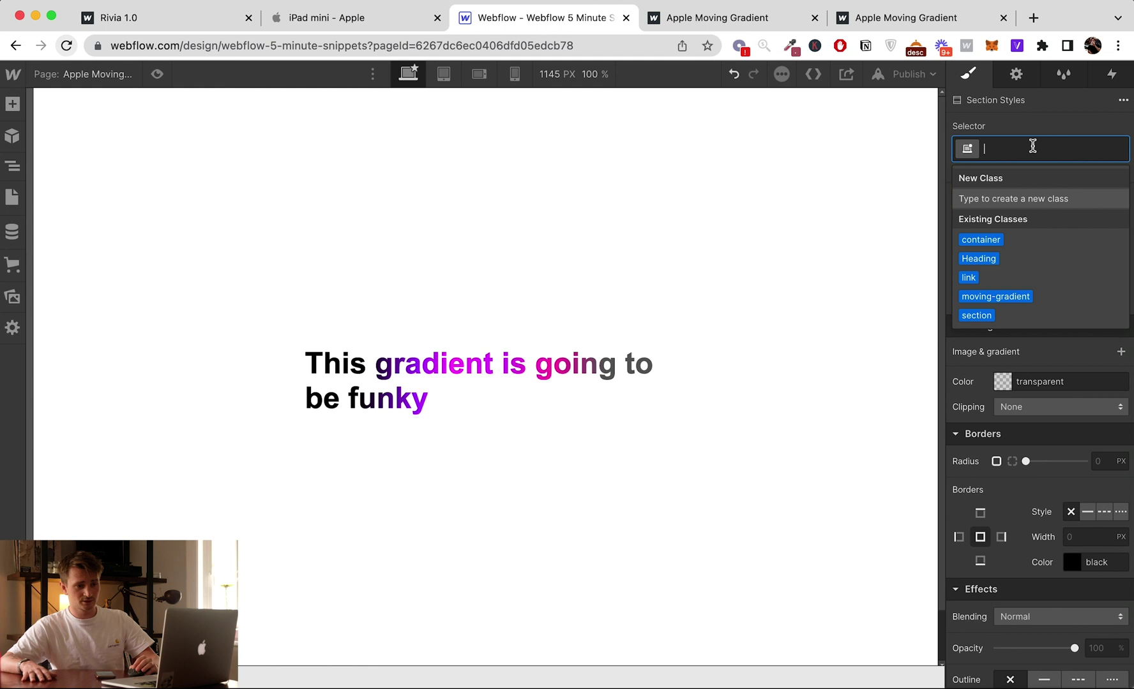
pyautogui.write('sec')
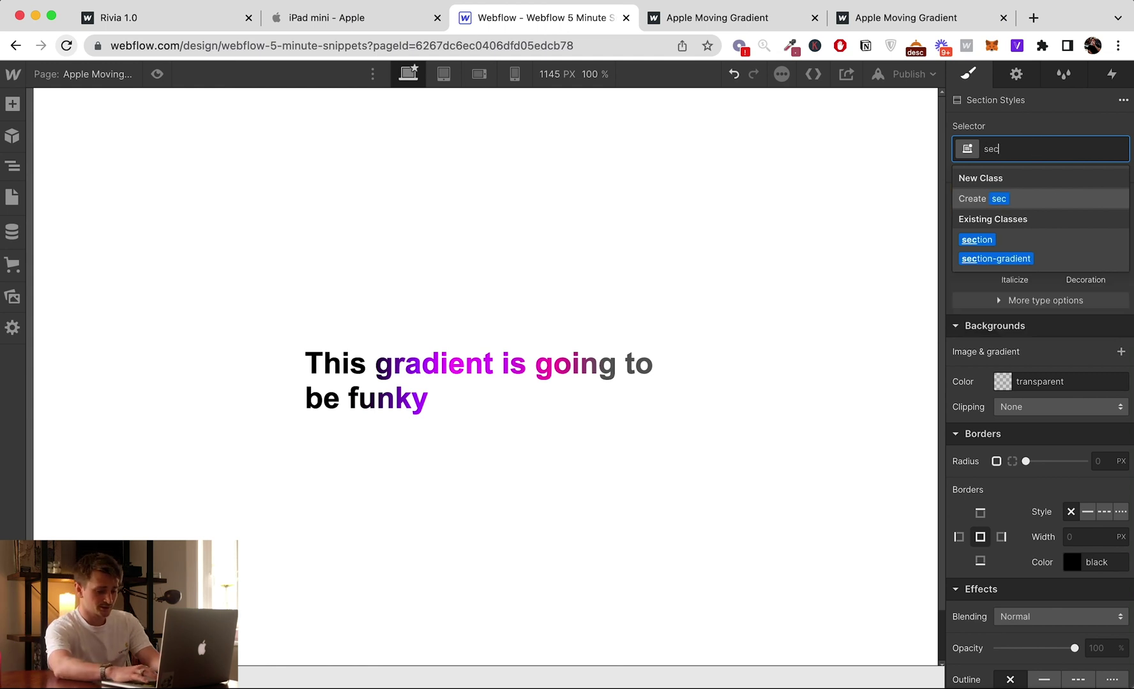
pyautogui.write('tion-placholder')
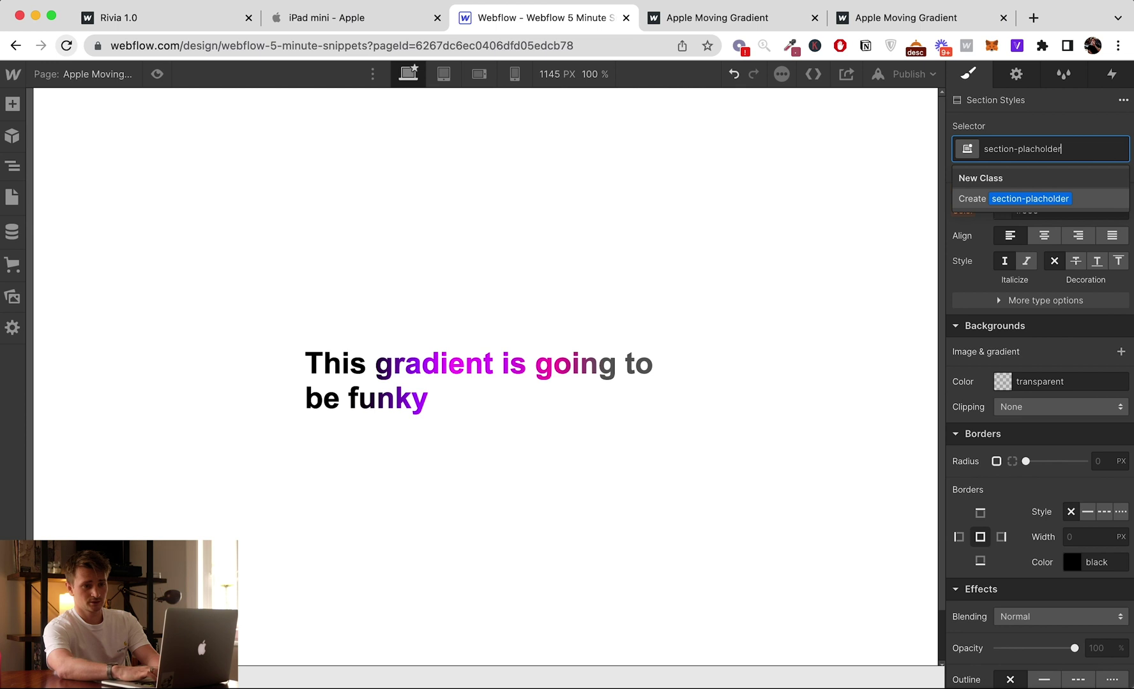
pyautogui.press('Return')
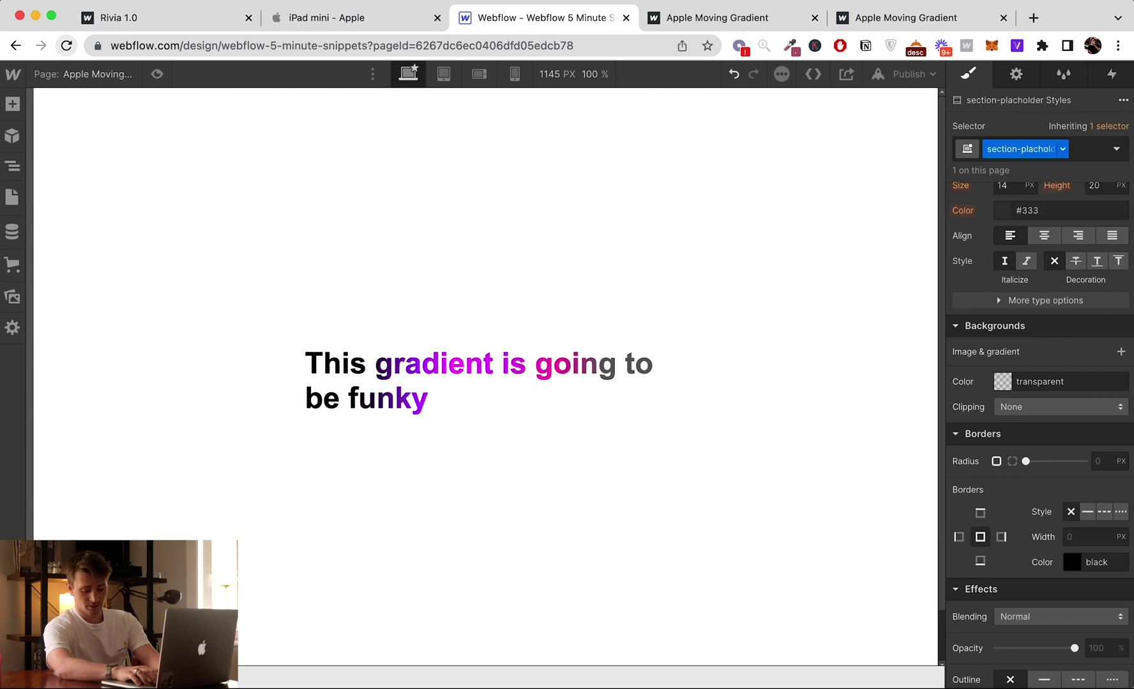
# - Move section-placholder above section-gradient and set its height to 100vh
pyautogui.scroll(-2, 1079, 396)
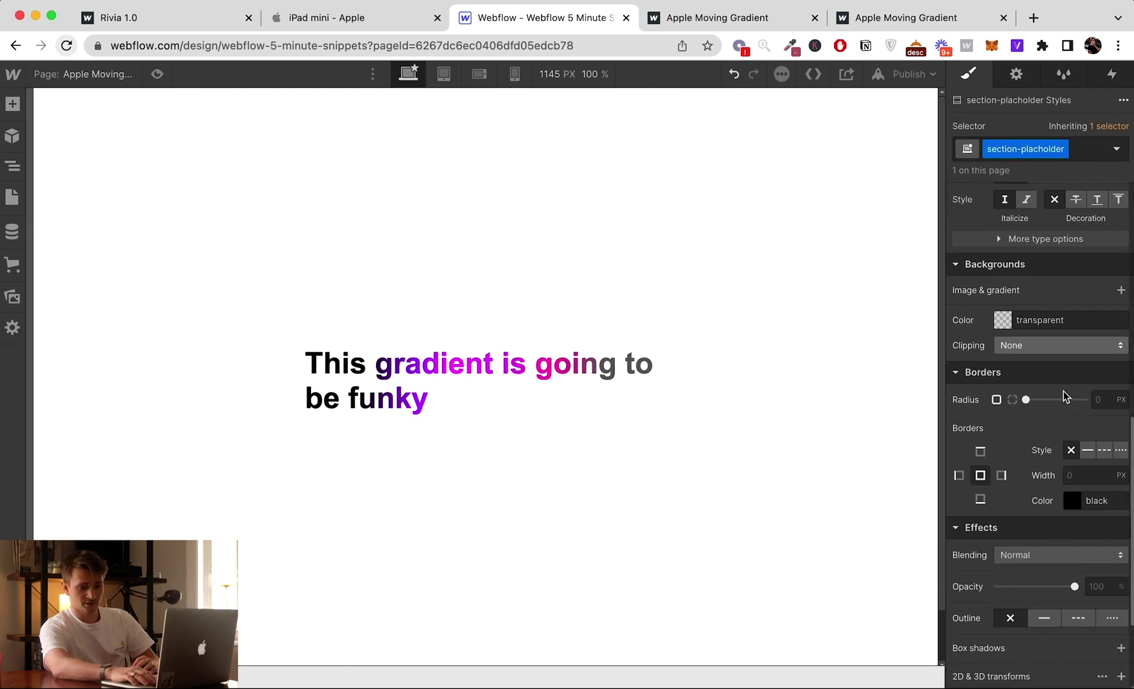
pyautogui.click(12, 166)
pyautogui.moveTo(53, 197); pyautogui.dragTo(58, 143)
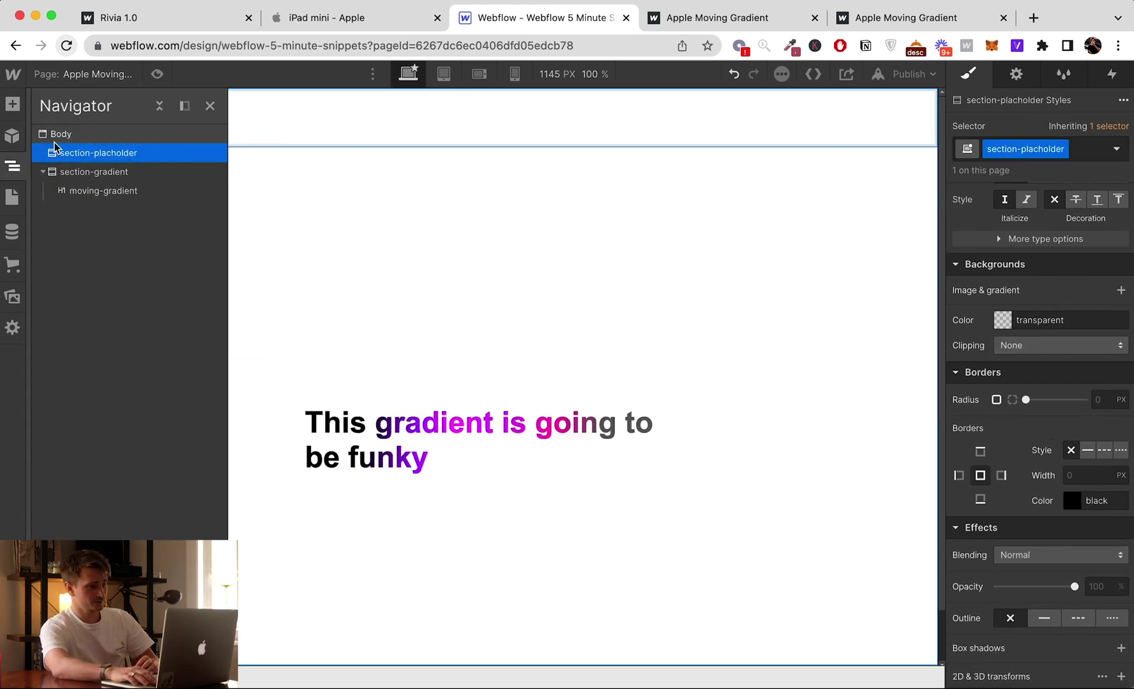
pyautogui.scroll(10, 995, 319)
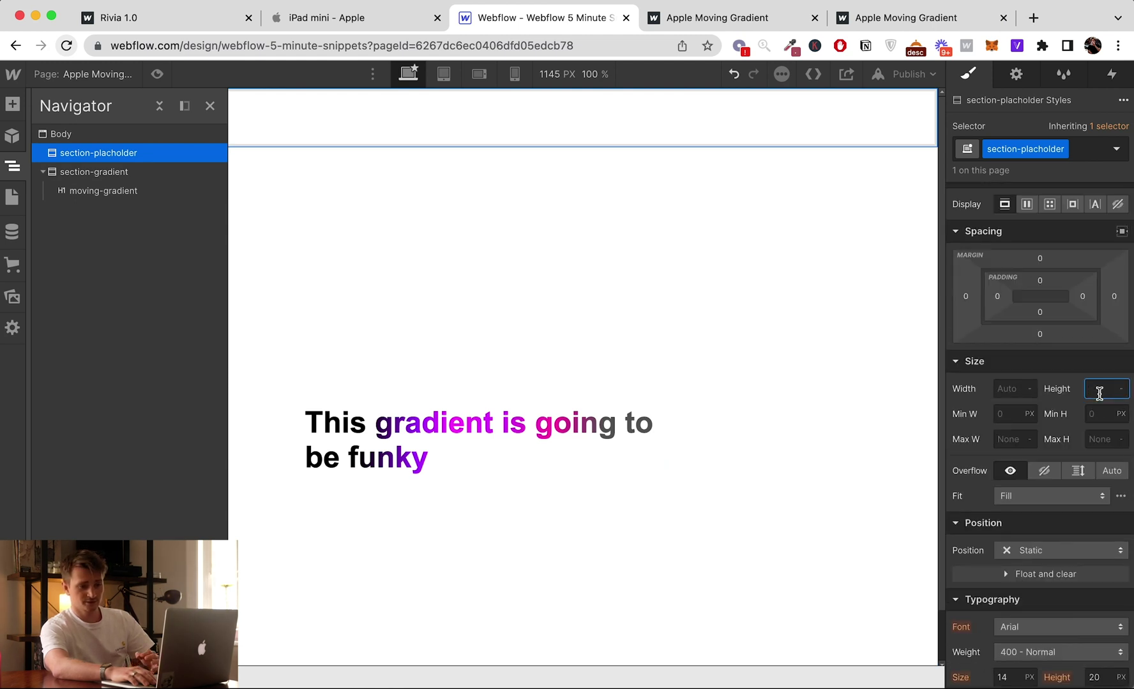
pyautogui.write('100vh')
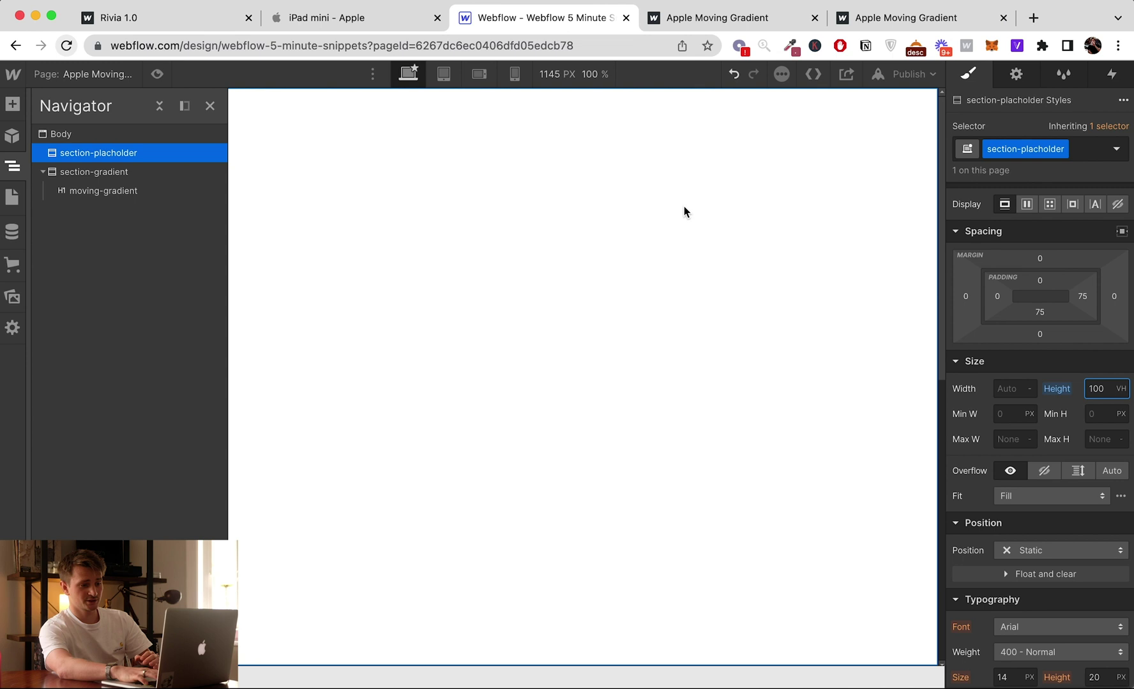
pyautogui.click(874, 78)
# - Republish the site, then reload the live page and scroll down to the gradient heading
pyautogui.click(855, 271)
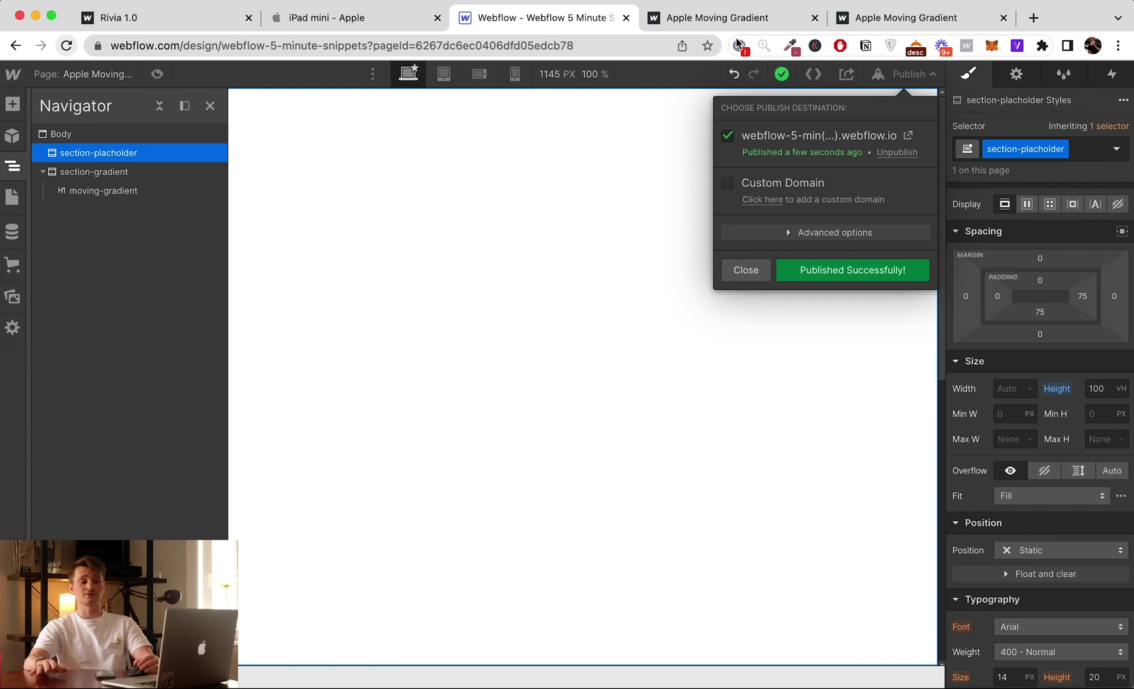
pyautogui.click(703, 20)
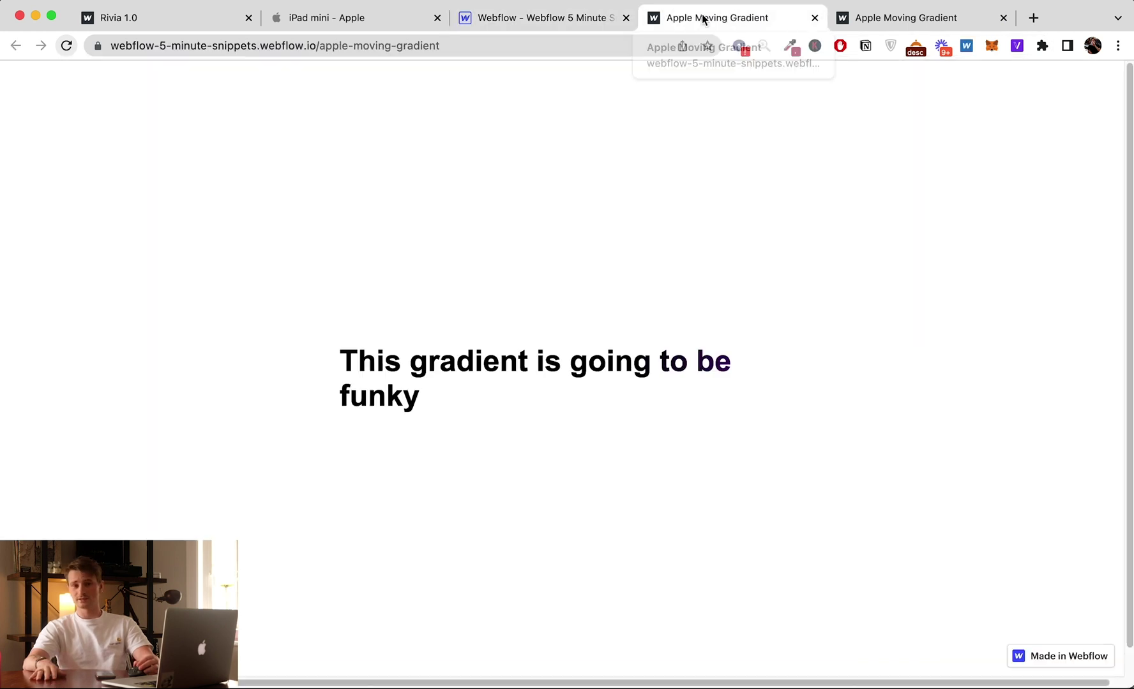
pyautogui.click(67, 45)
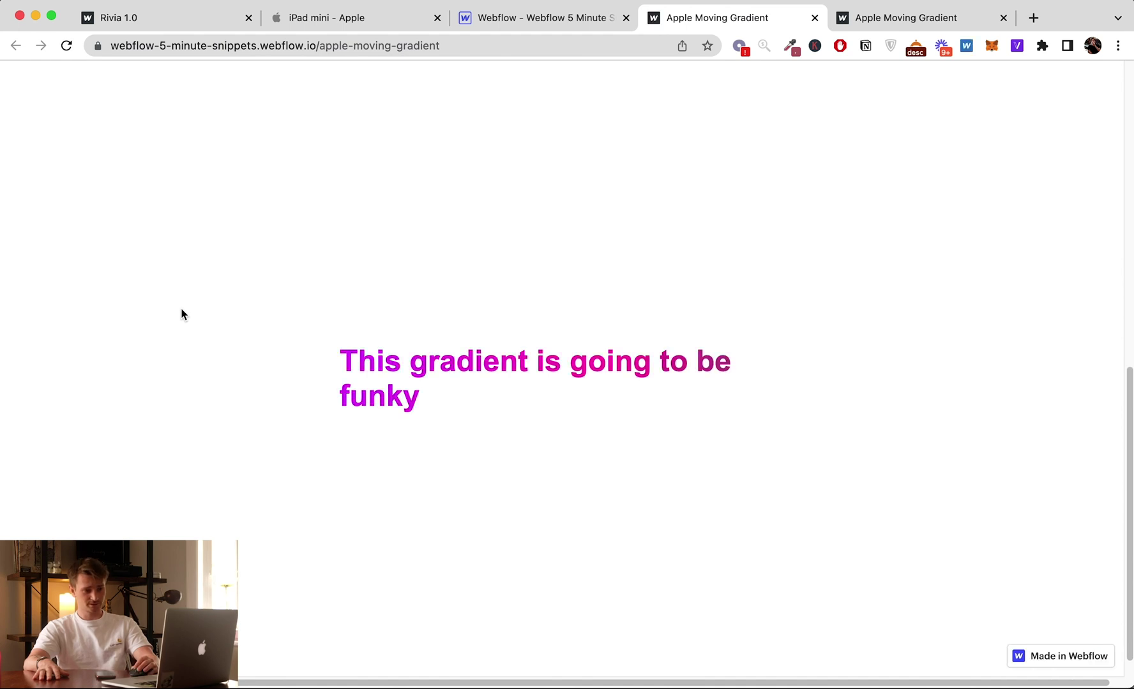
pyautogui.scroll(10, 178, 310)
pyautogui.click(66, 45)
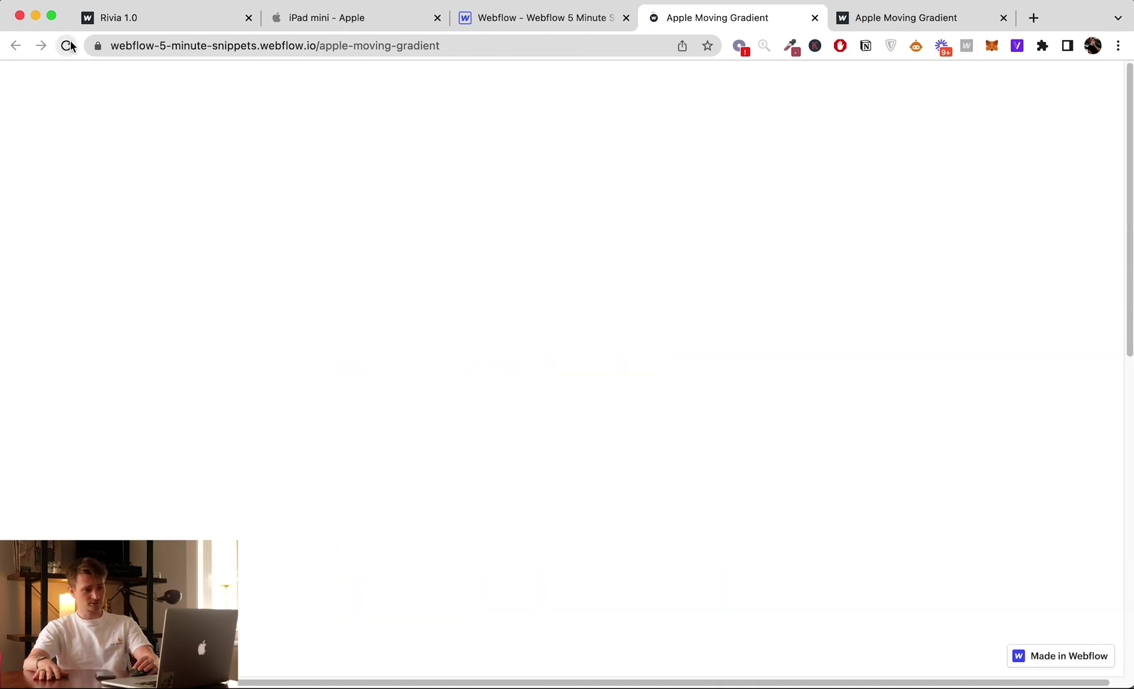
pyautogui.scroll(-3, 162, 322)
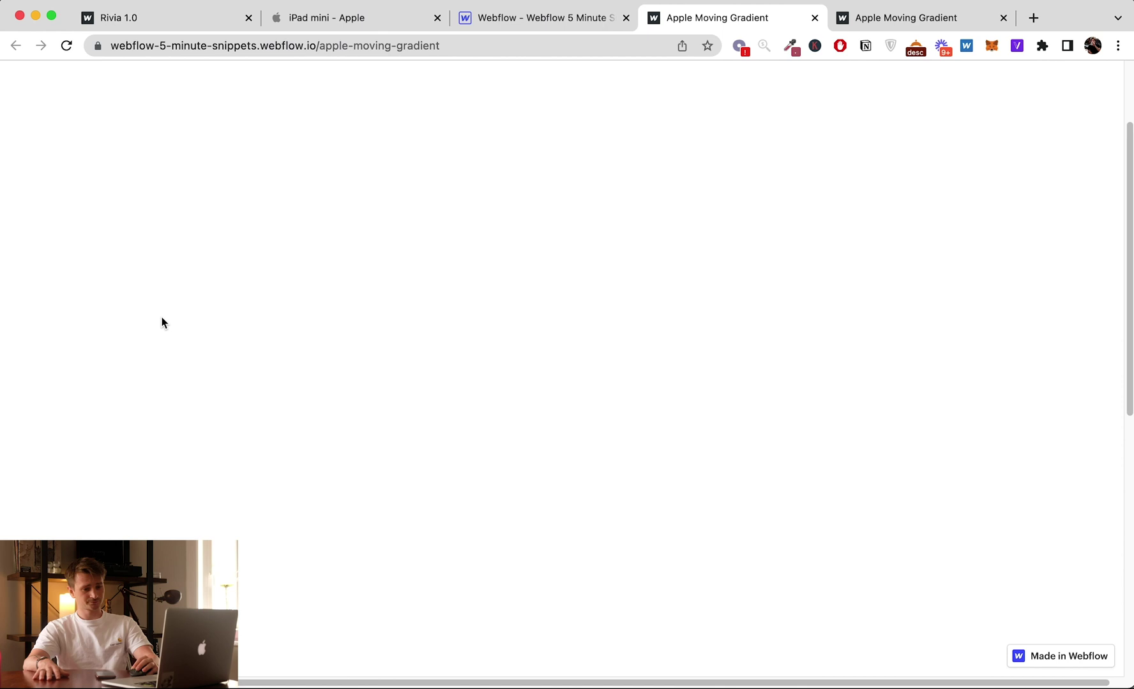
pyautogui.scroll(-5, 161, 323)
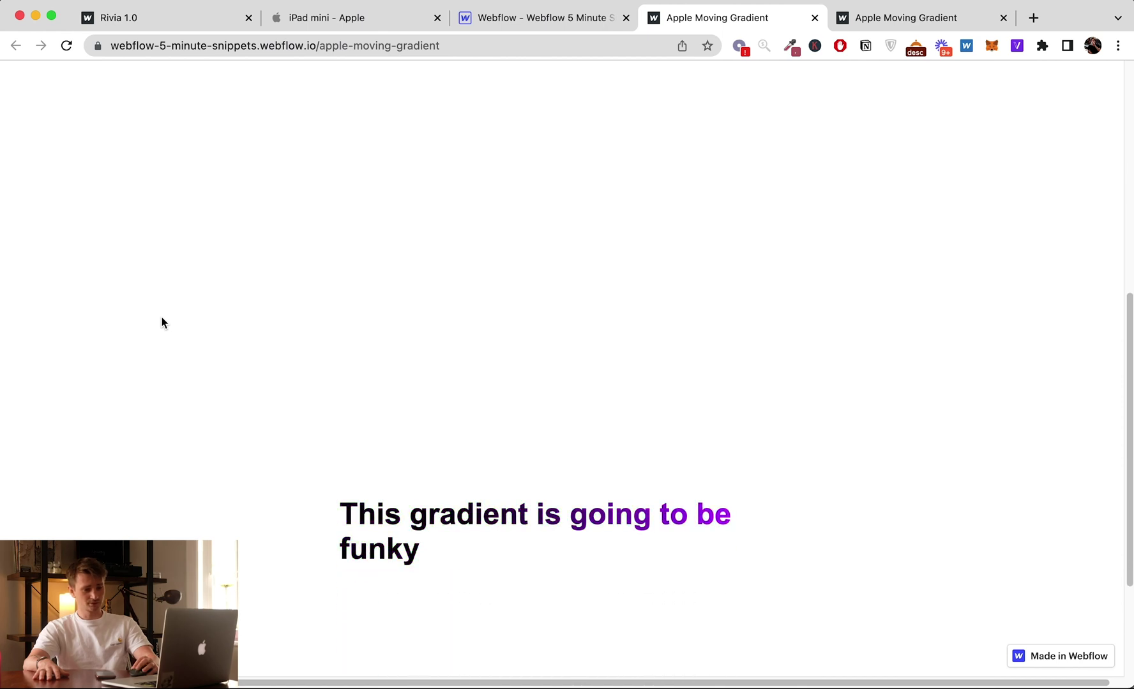
# - In the moving-gradient heading's linear gradient, nudge the grey #5a5a5a stop slightly left
pyautogui.click(501, 29)
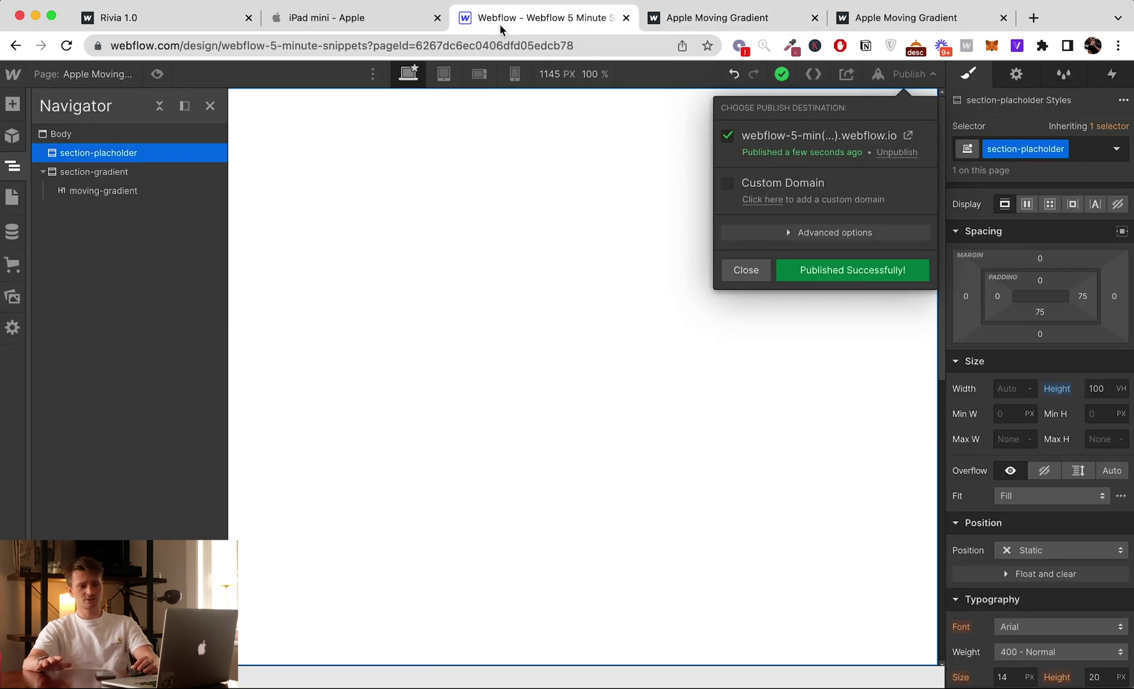
pyautogui.click(93, 191)
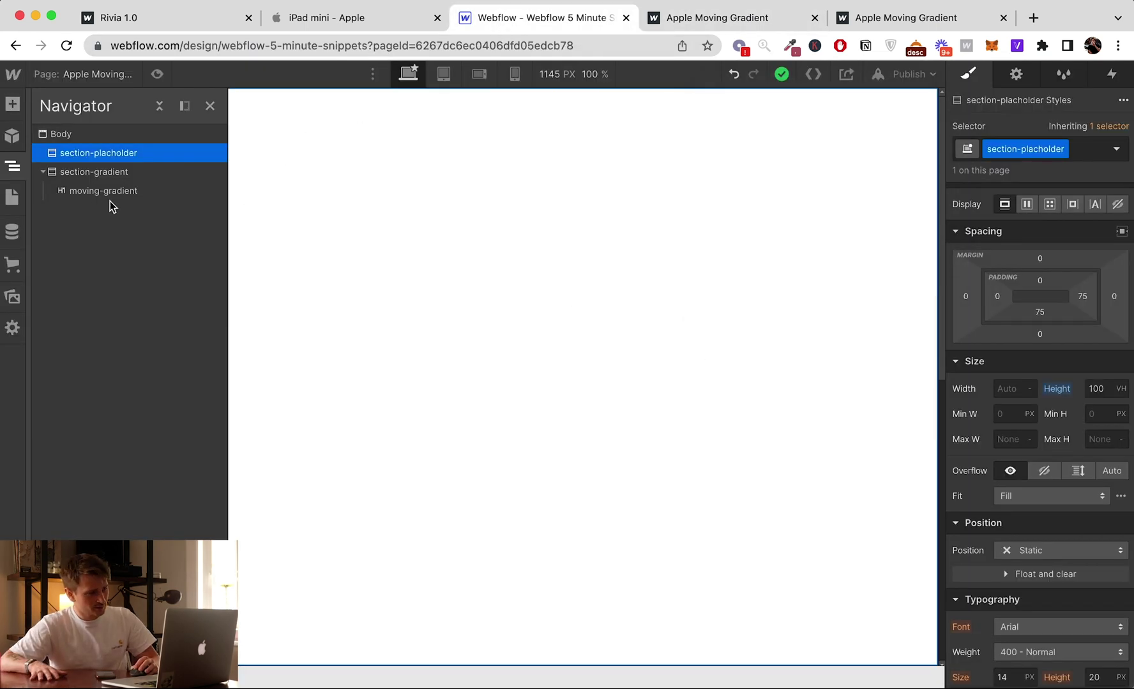
pyautogui.click(109, 199)
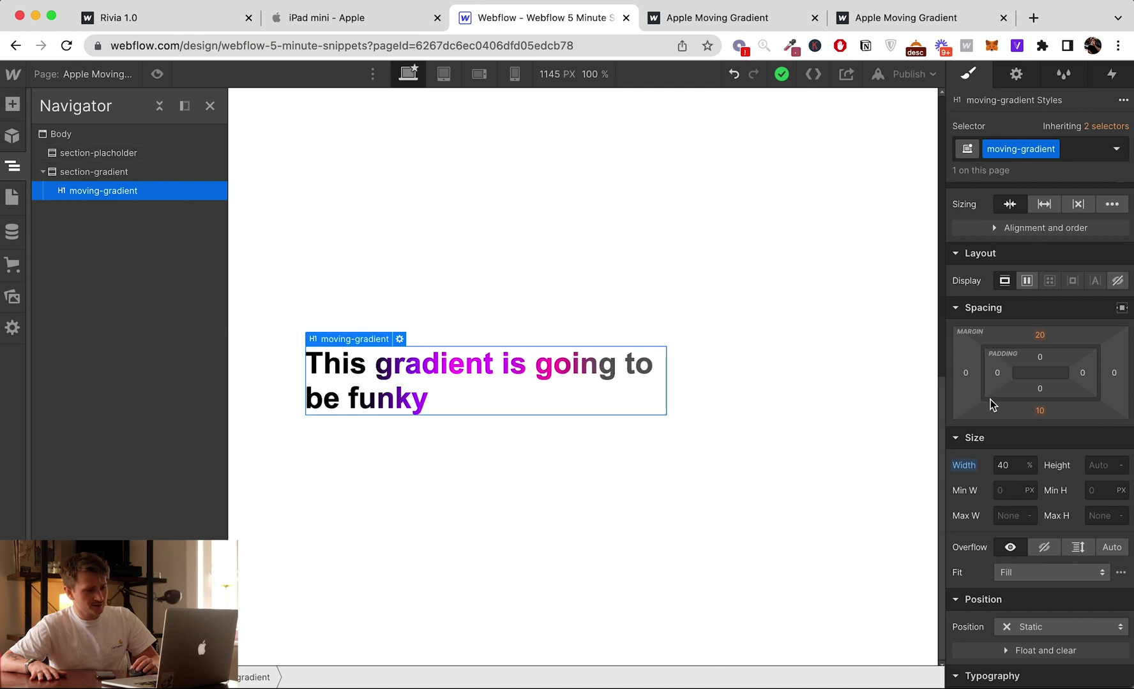
pyautogui.scroll(-4, 1003, 473)
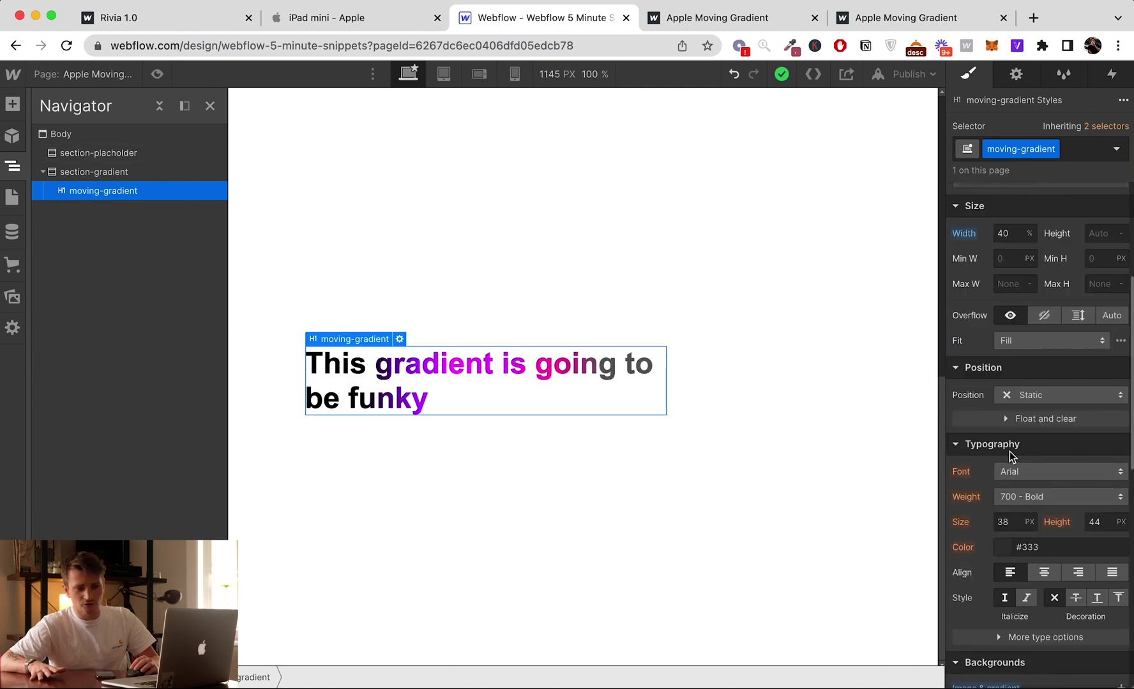
pyautogui.scroll(-2, 1021, 511)
pyautogui.click(1008, 583)
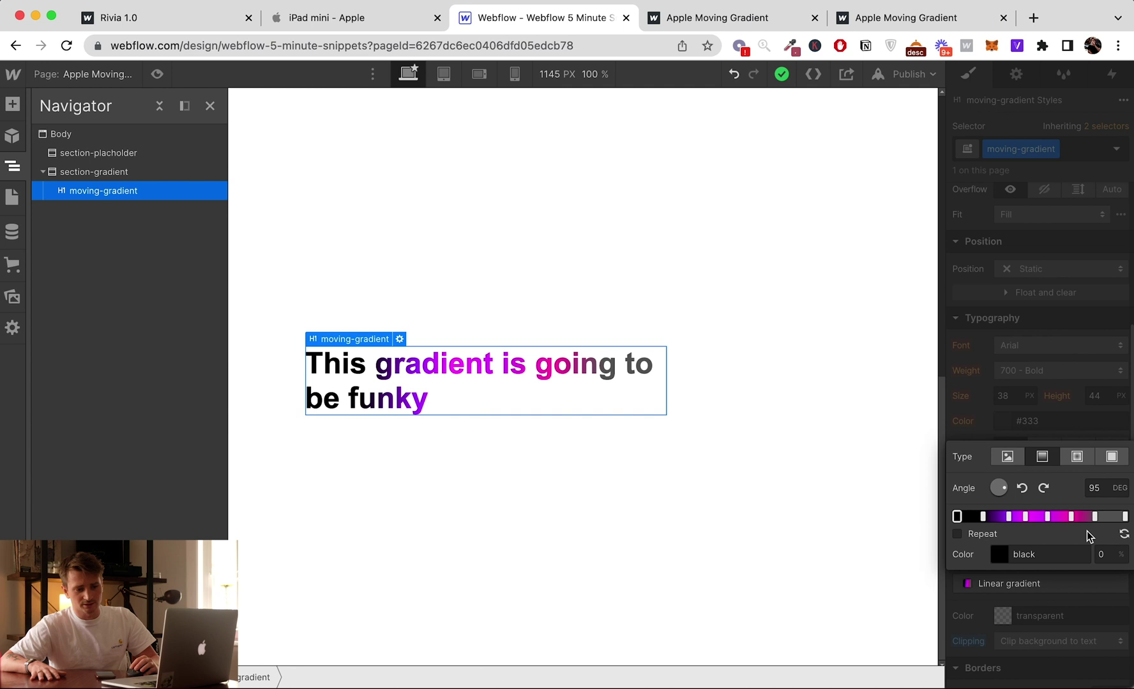
pyautogui.moveTo(1091, 521); pyautogui.dragTo(1086, 520)
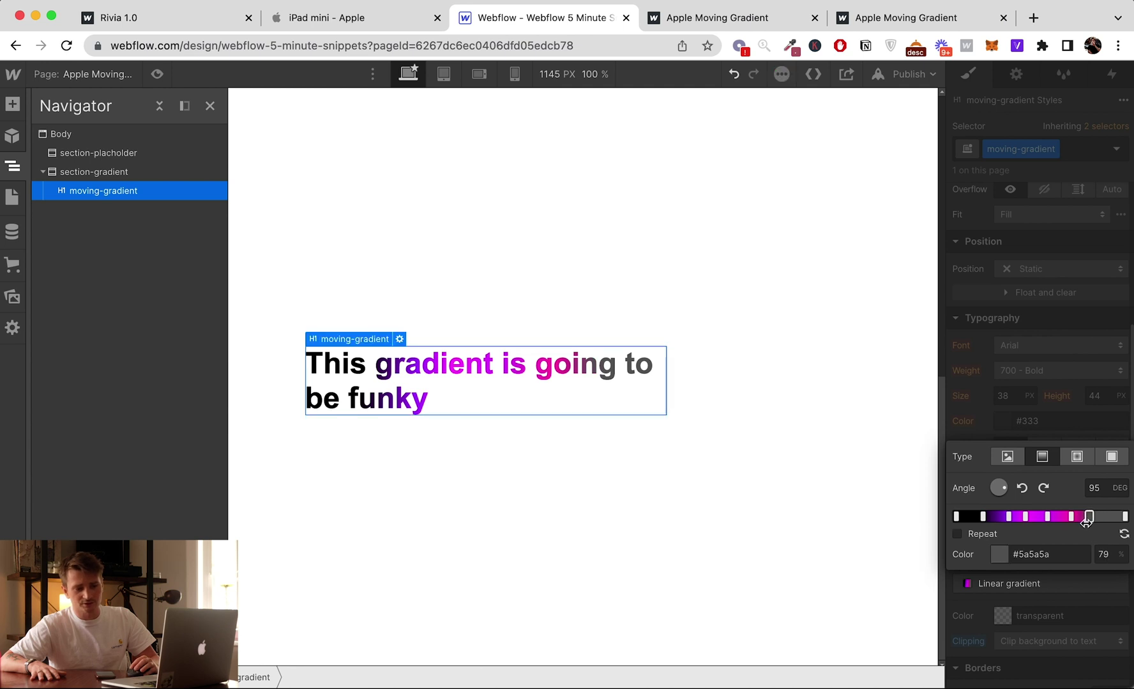